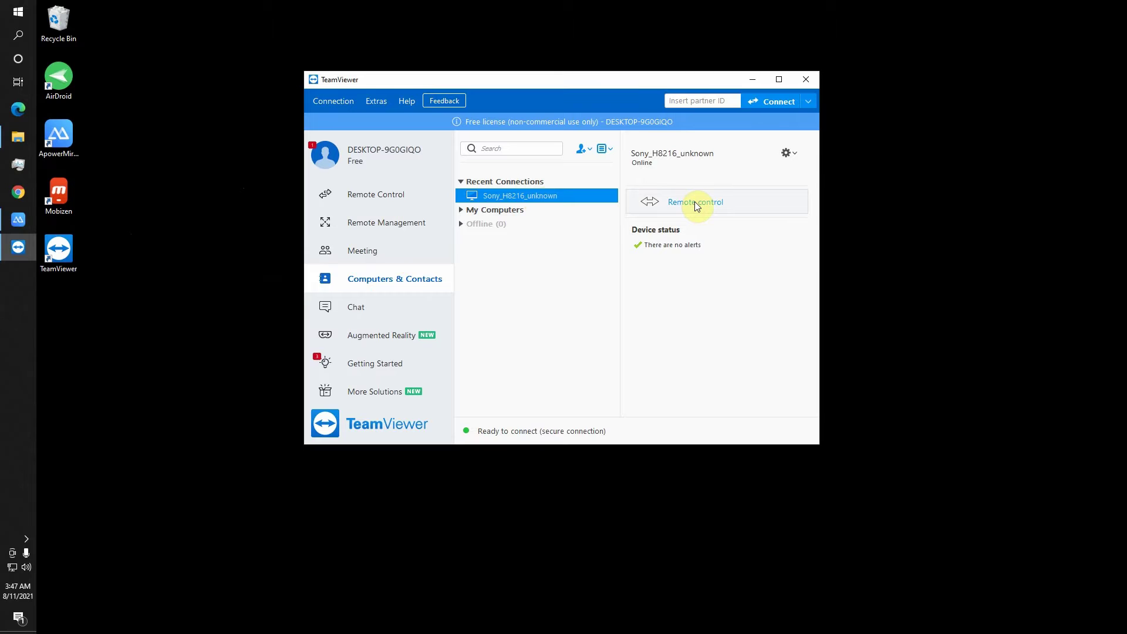
Start a remote-control session with Sony_H8216_unknown from Recent Connections.
left_click(695, 202)
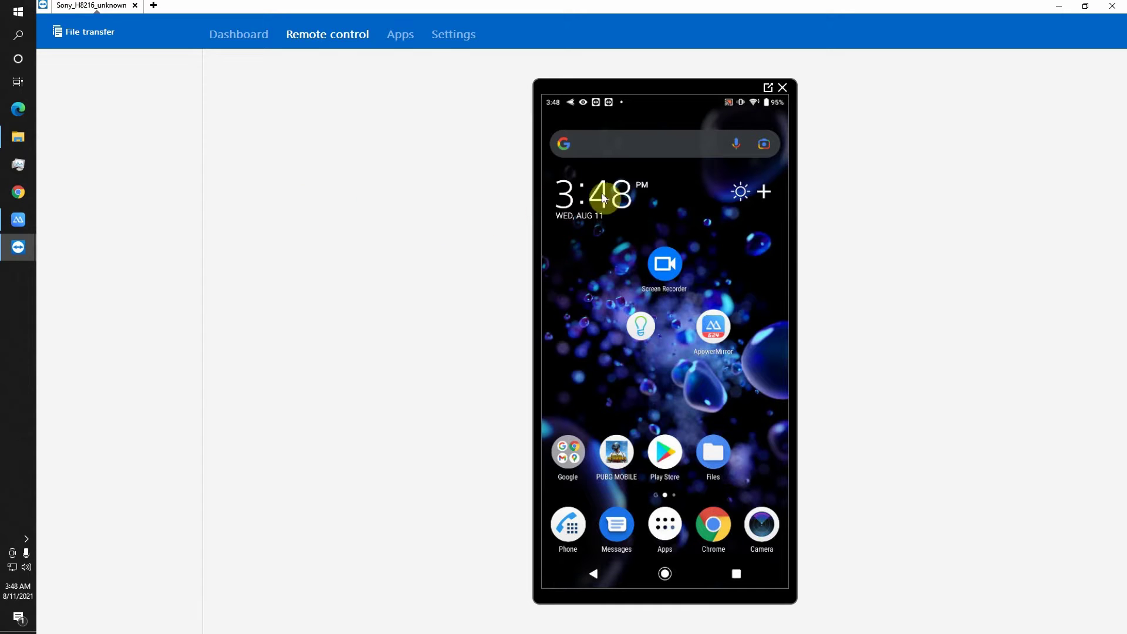
Swipe to the phone's third home page and page through its app drawer.
left_click_drag(689, 340, 547, 405)
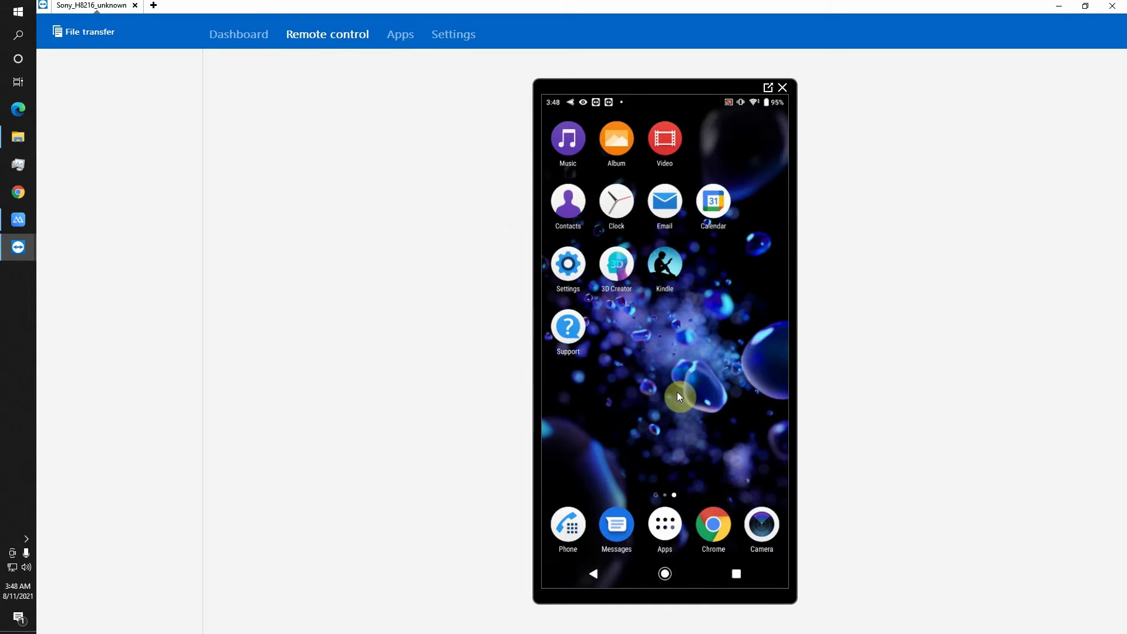
left_click(654, 528)
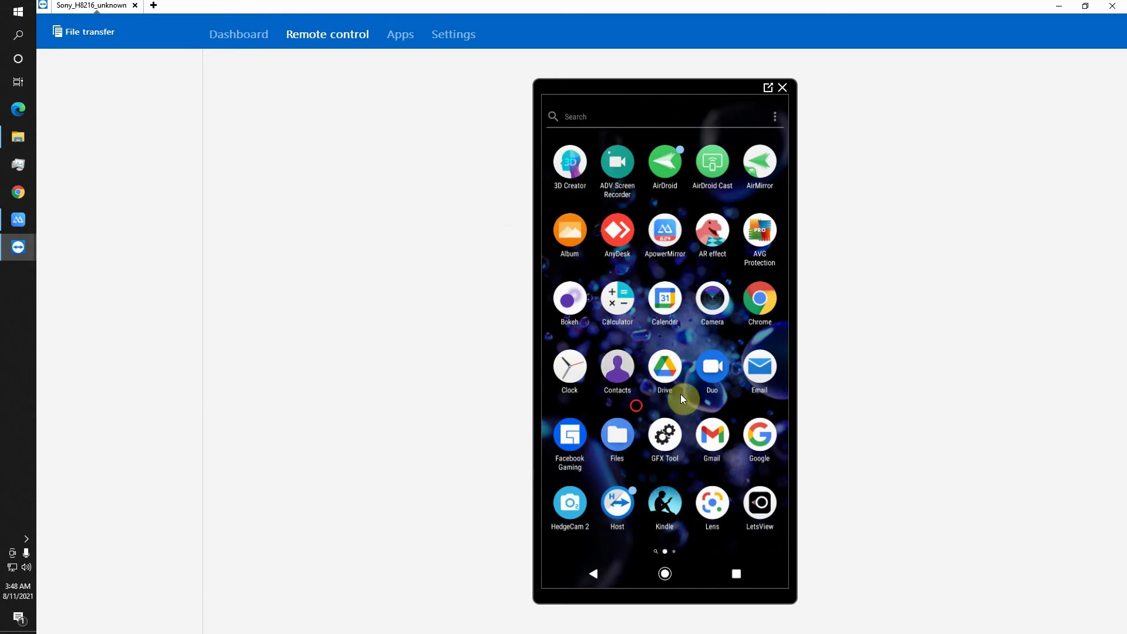
left_click_drag(682, 394, 703, 550)
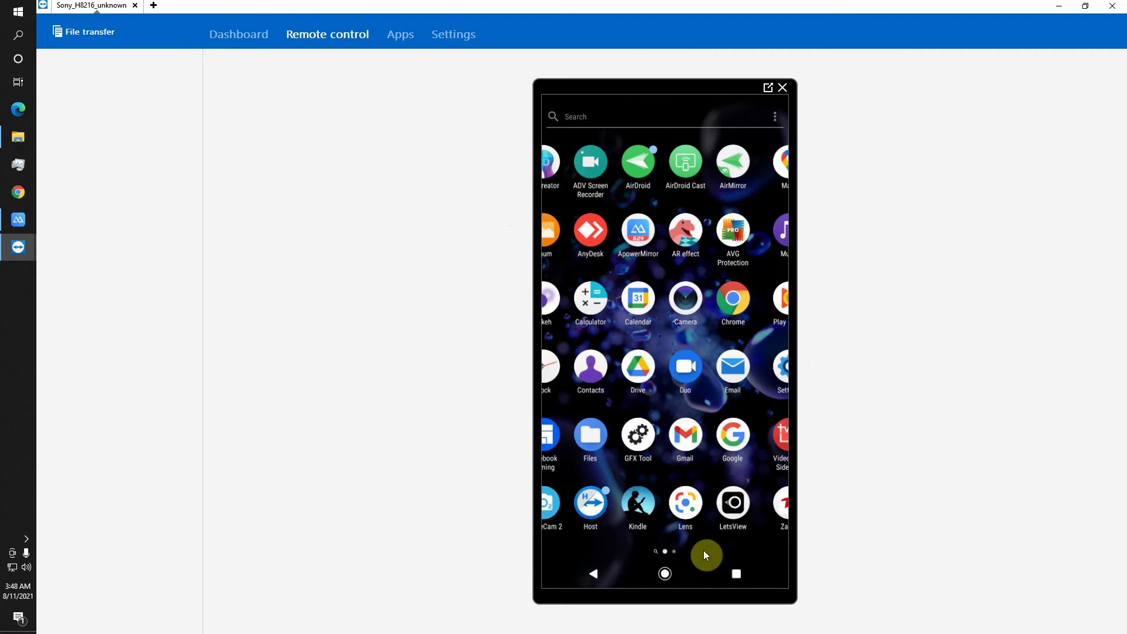
left_click(594, 574)
mouse_move(625, 406)
left_mouse_down()
mouse_move(734, 388)
mouse_move(586, 399)
mouse_move(762, 391)
mouse_move(593, 402)
mouse_move(739, 395)
mouse_move(622, 402)
left_mouse_up()
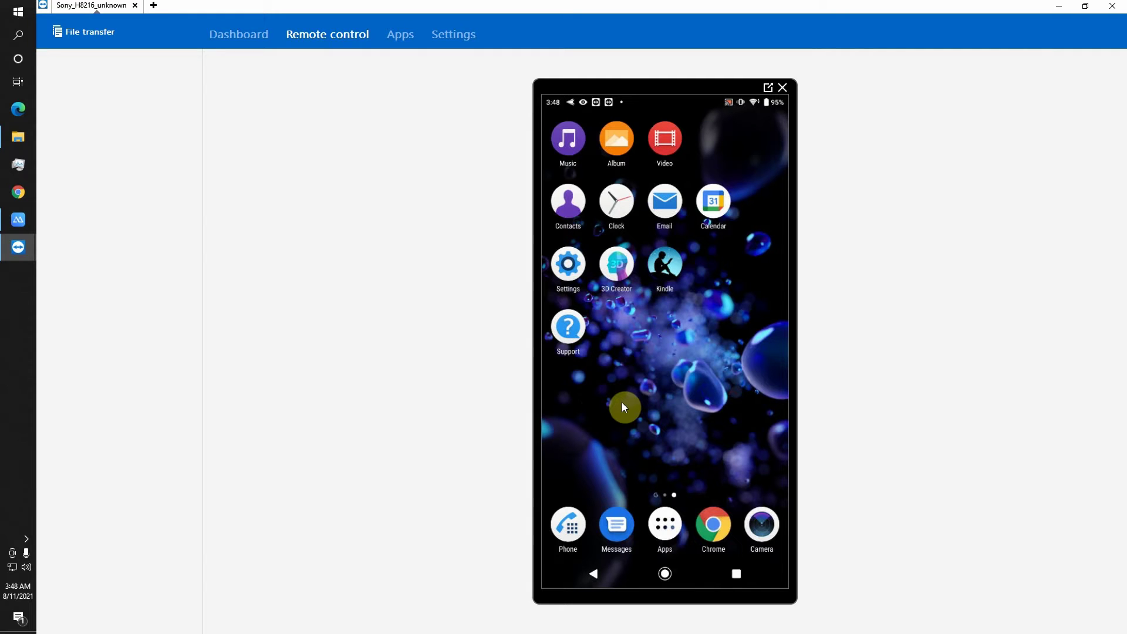
Return to the clock-widget home page, toggle the app drawer, then view the phone's Dashboard.
left_click_drag(628, 392, 569, 452)
left_click(669, 522)
left_click(606, 574)
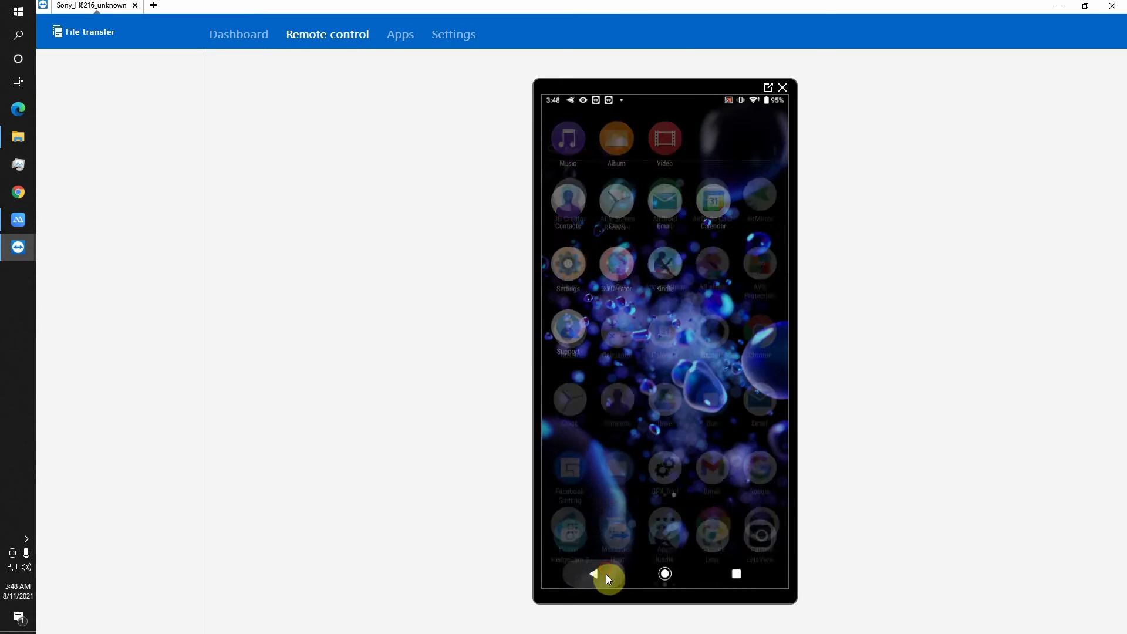
left_click(668, 525)
left_click(598, 573)
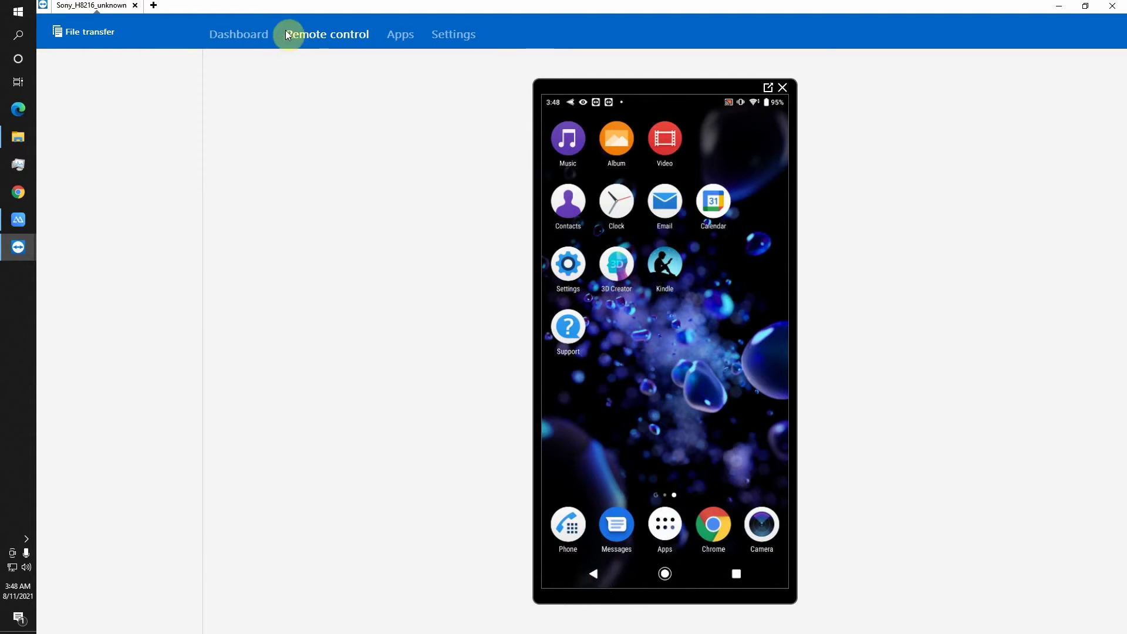
left_click(251, 40)
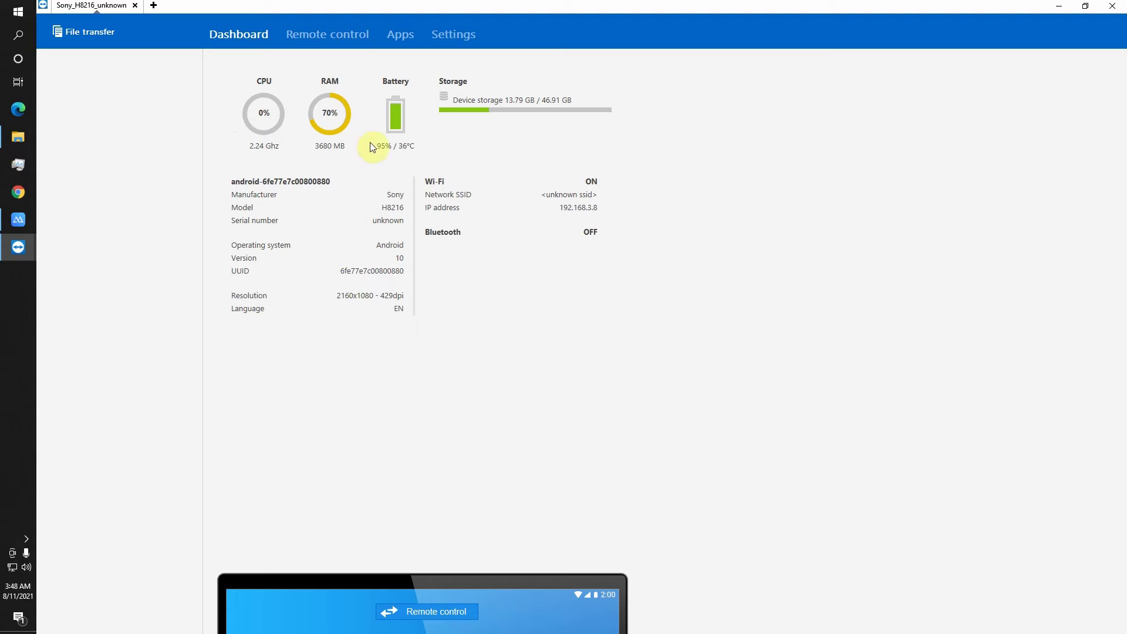
Return to the live phone view, then scroll through the list of installed apps.
left_click(332, 34)
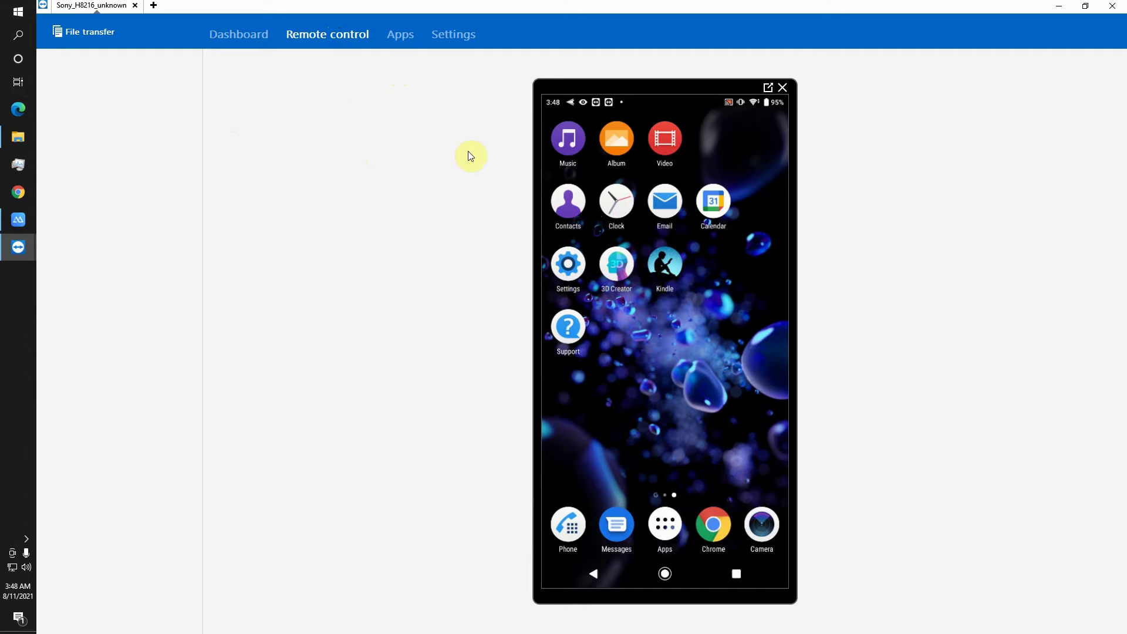
left_click(393, 41)
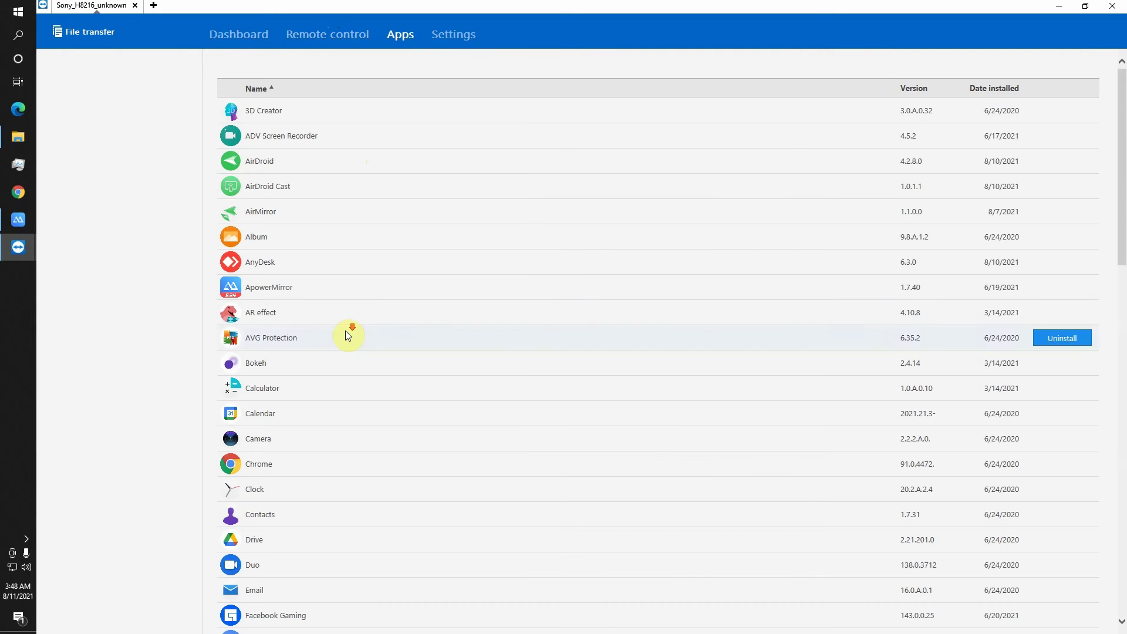
scroll(345, 330, "down", 10)
scroll(347, 327, "up", 10)
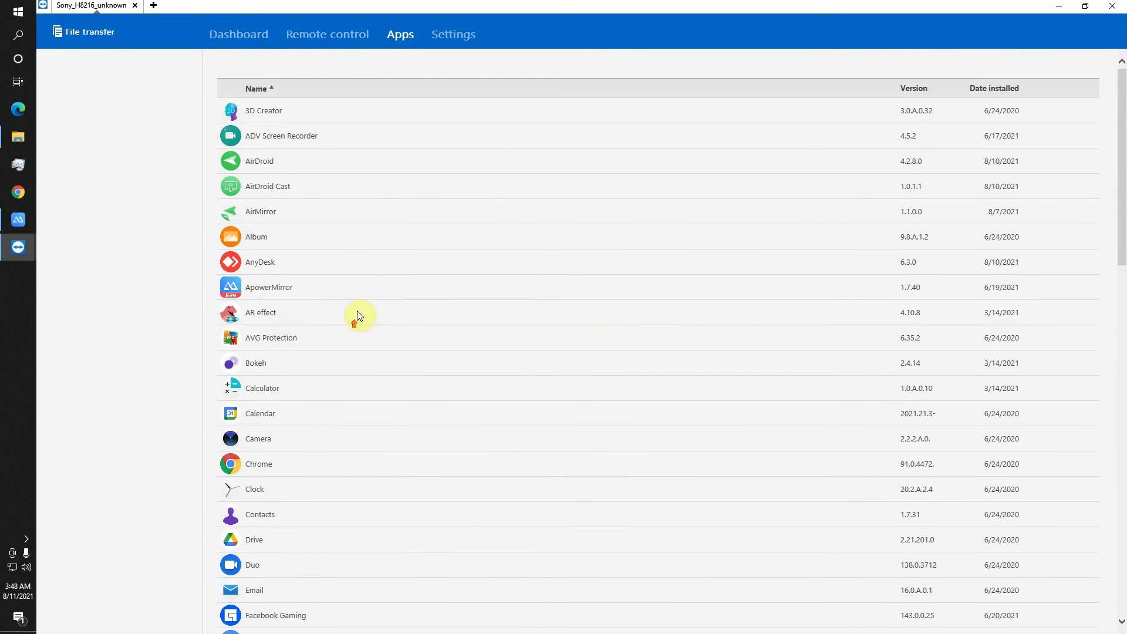
View the phone's settings options, then end the remote session and acknowledge the session-ended notice.
left_click(449, 37)
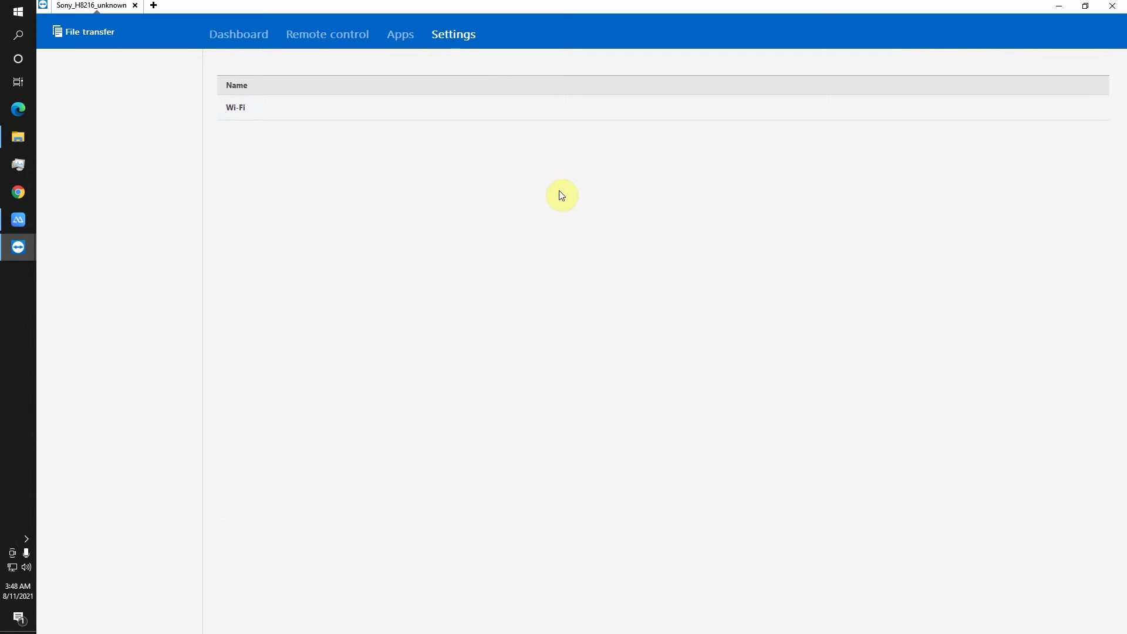
left_click(269, 217)
left_click(1112, 6)
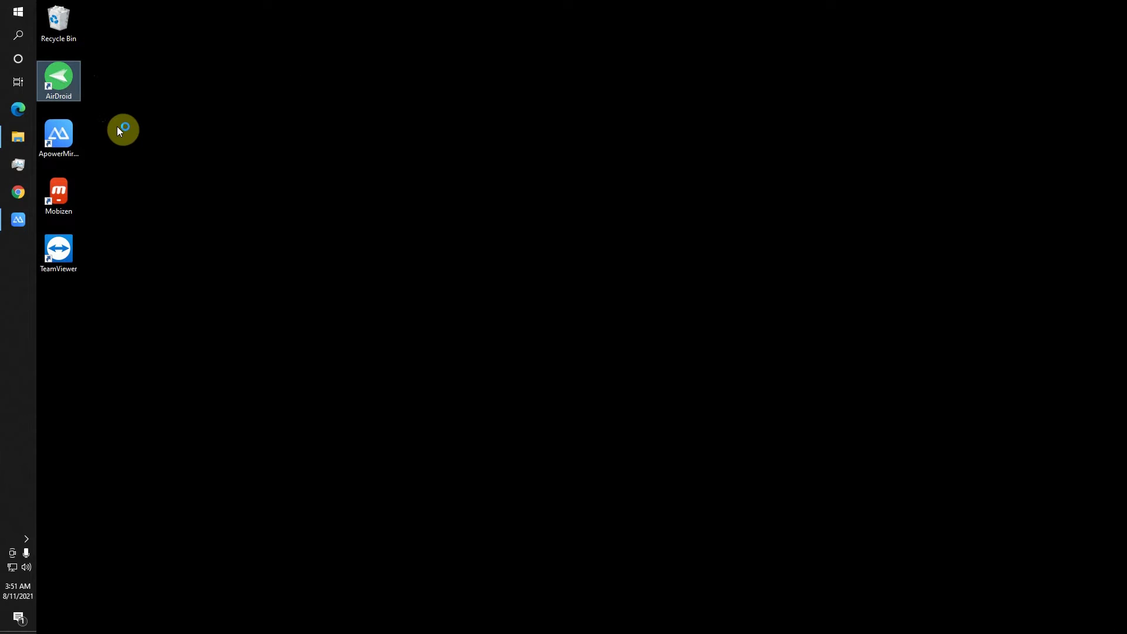
left_click(118, 125)
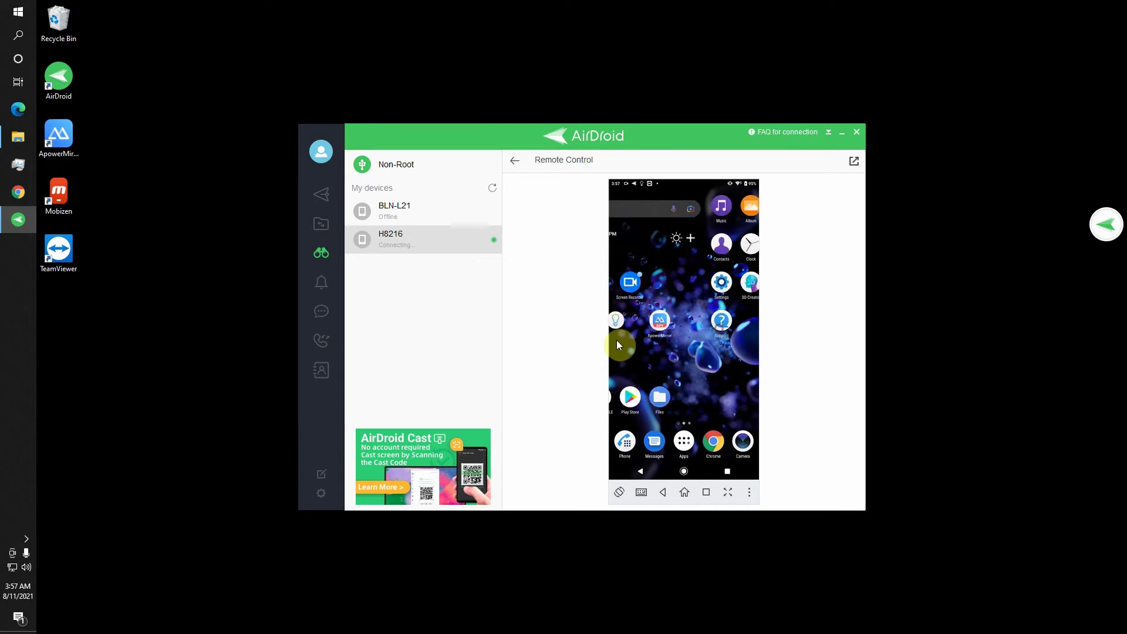
Open and close the phone's app drawer several times, then open and leave the Files app.
left_click_drag(617, 340, 650, 348)
left_click(685, 443)
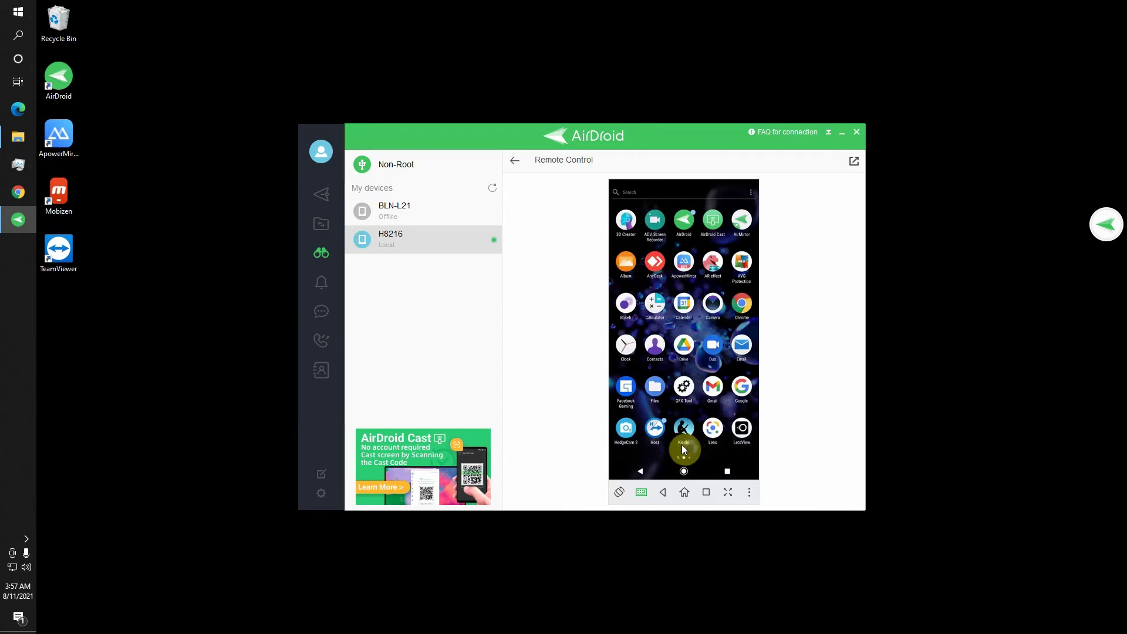
left_click(684, 470)
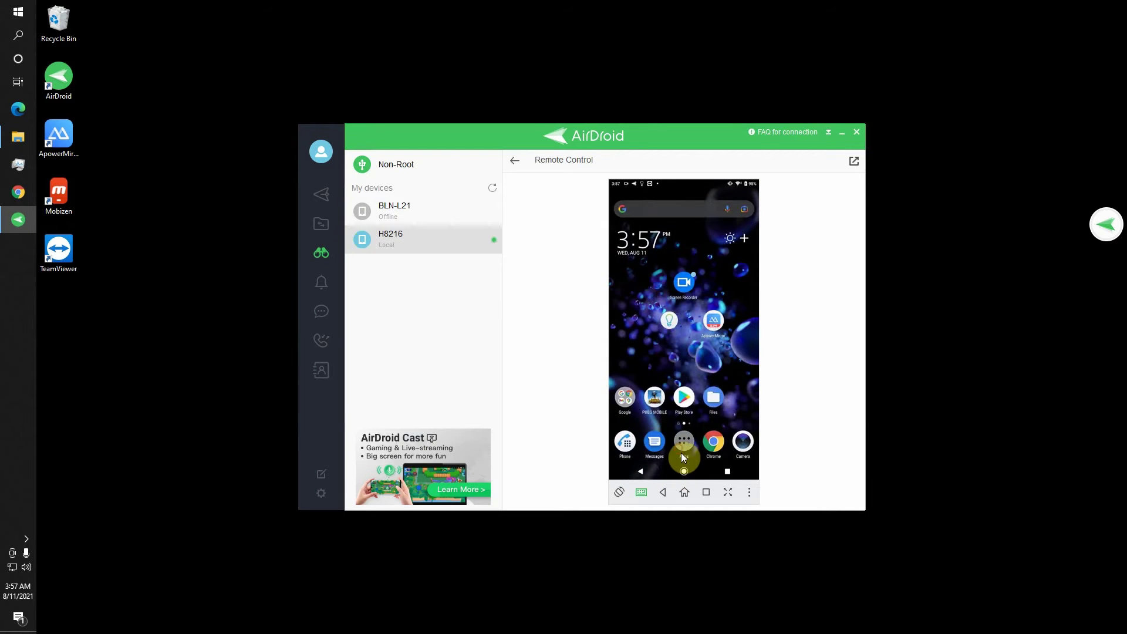
left_click(682, 451)
left_click(641, 472)
left_click(681, 452)
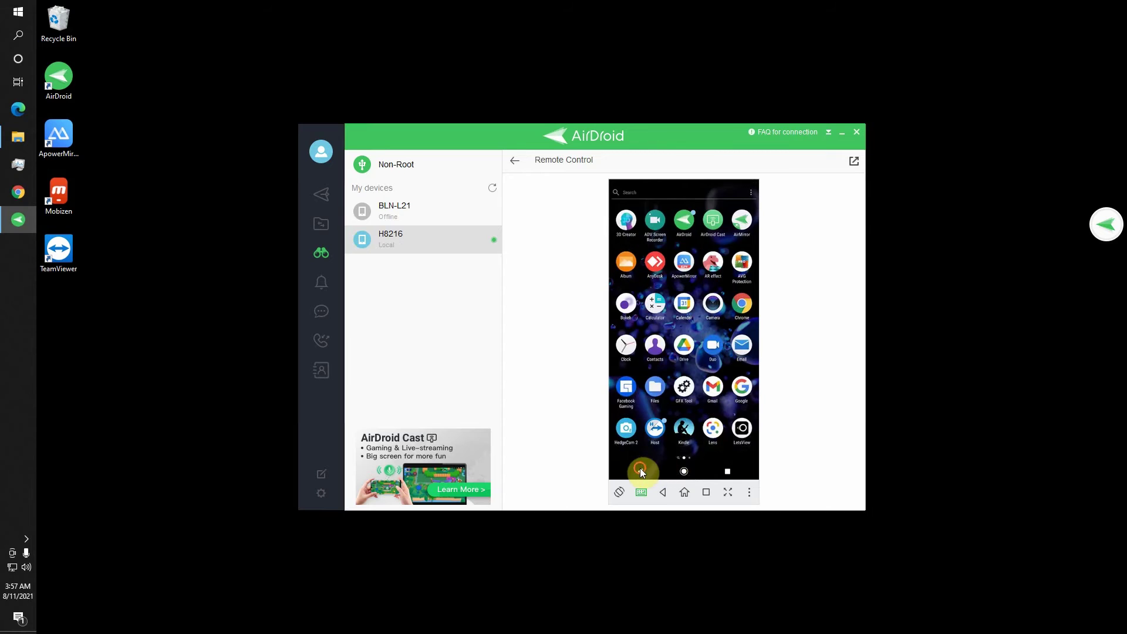
left_click(640, 470)
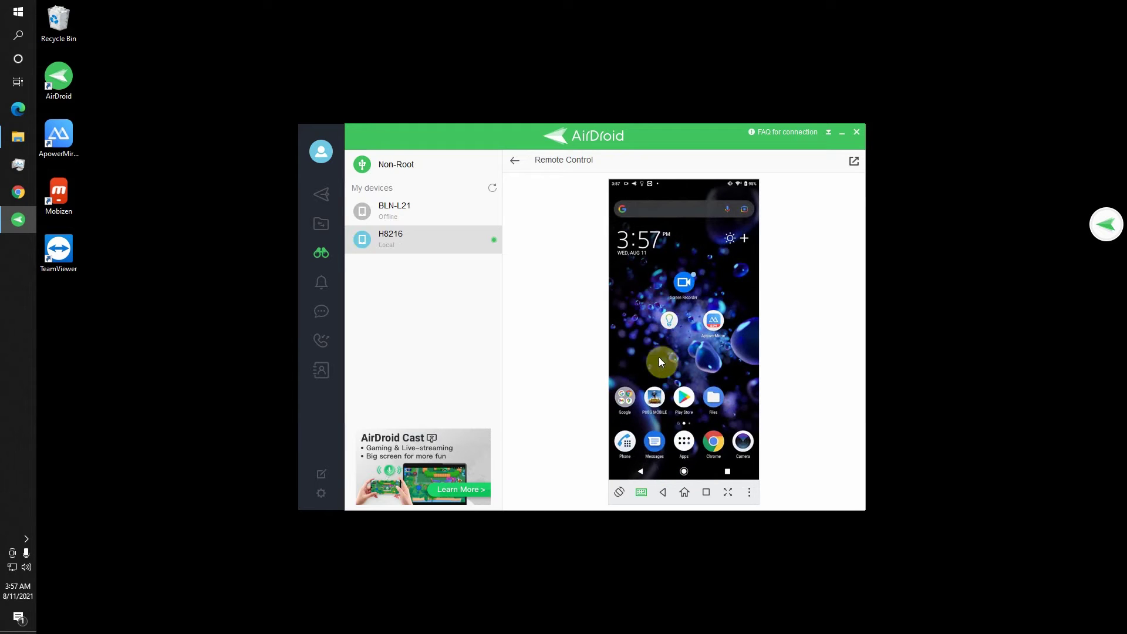
left_click(710, 403)
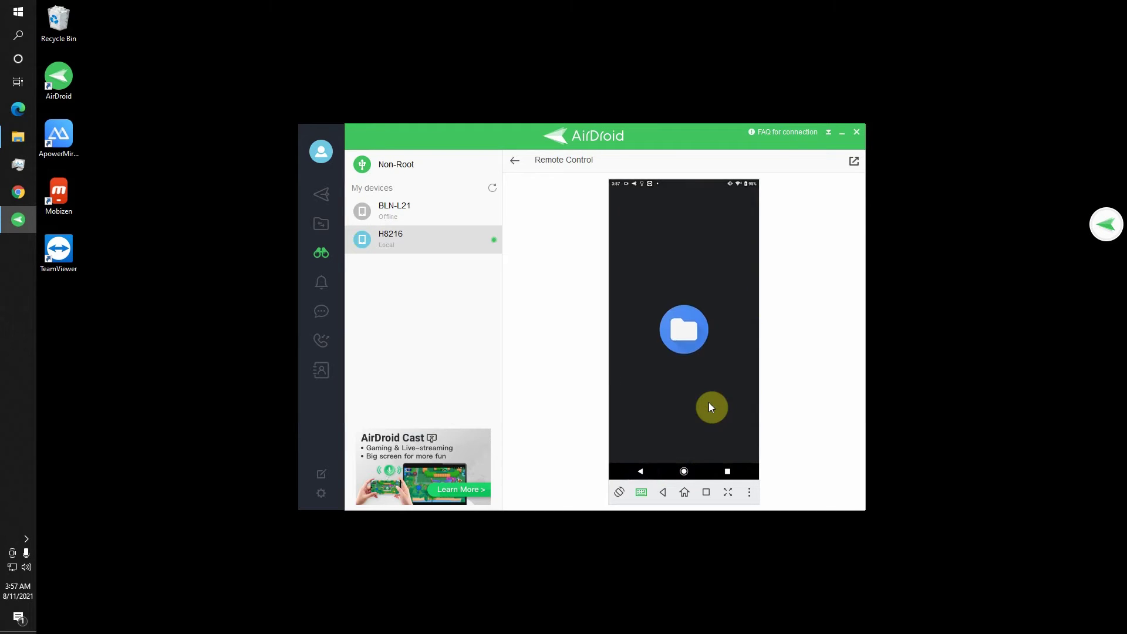
left_click(640, 474)
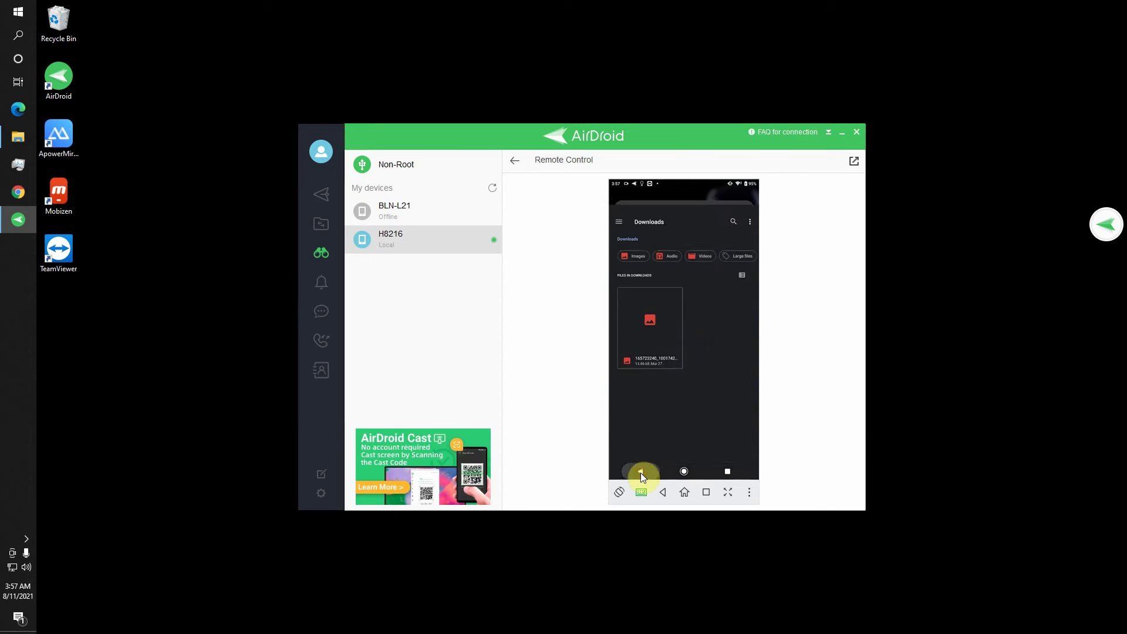
Swipe between home pages in the full-screen mirror, exit full screen and close AirDroid.
left_click(729, 492)
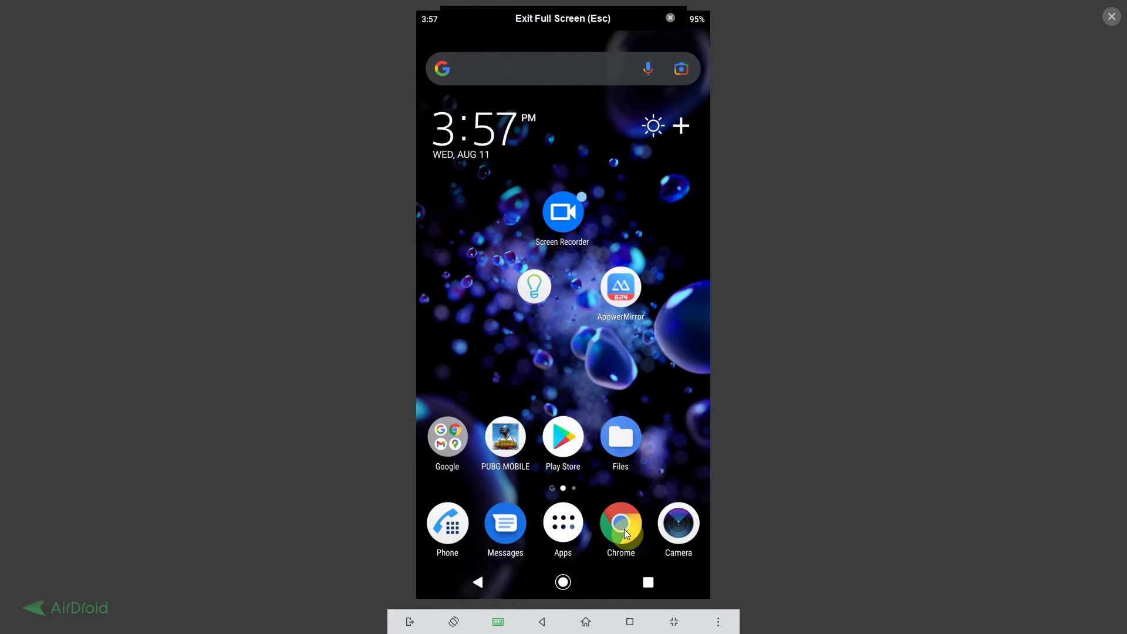
left_click_drag(622, 321, 497, 328)
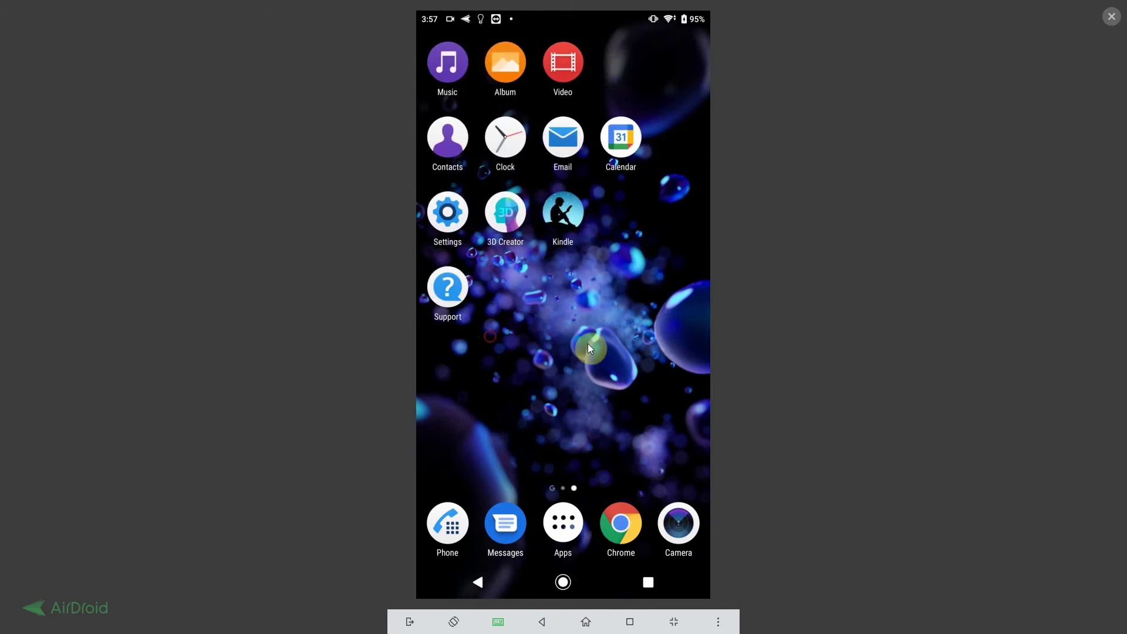
left_click_drag(587, 344, 607, 348)
left_click_drag(526, 352, 651, 363)
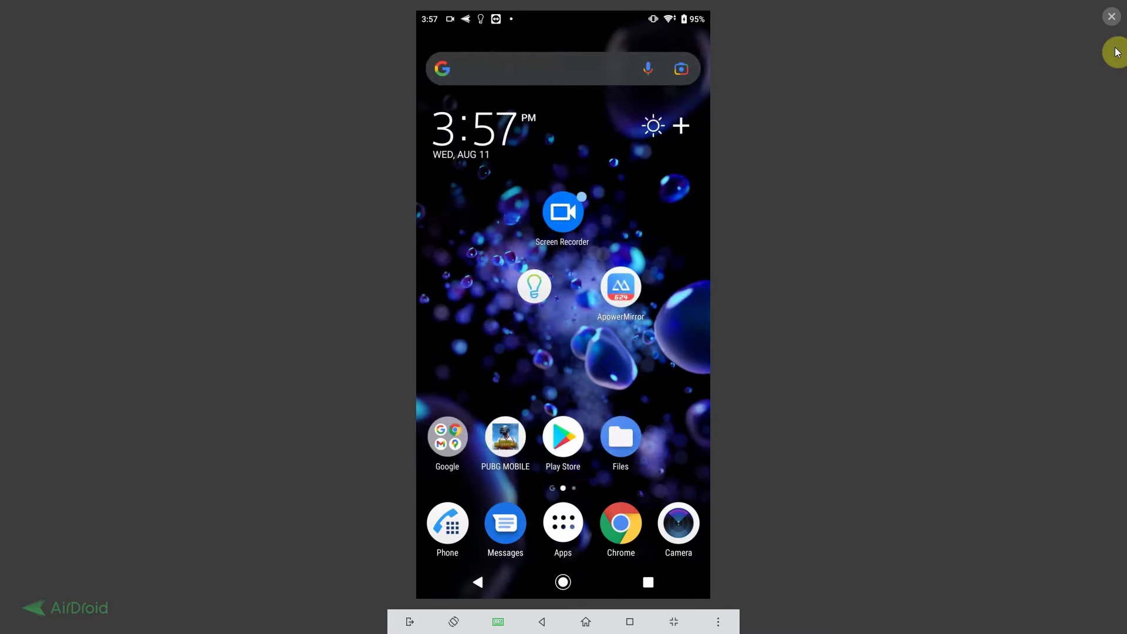
left_click(1111, 17)
left_click(857, 132)
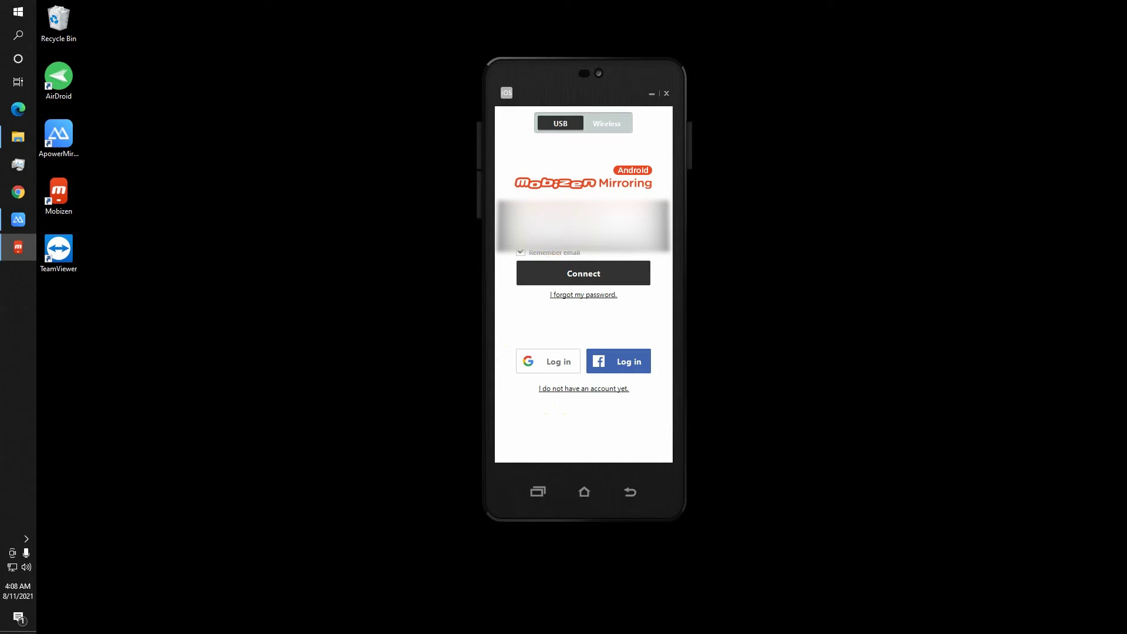
Sign in to Mobizen, then test the mirrored phone's app drawer, Back and home-page swipes.
left_click(569, 278)
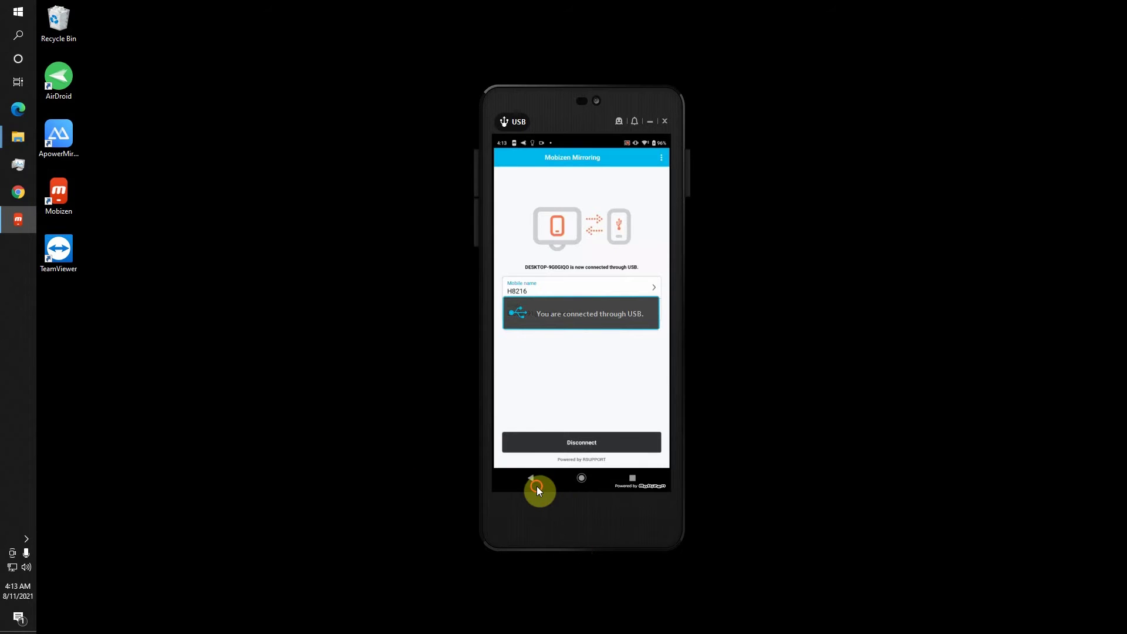
left_click(535, 485)
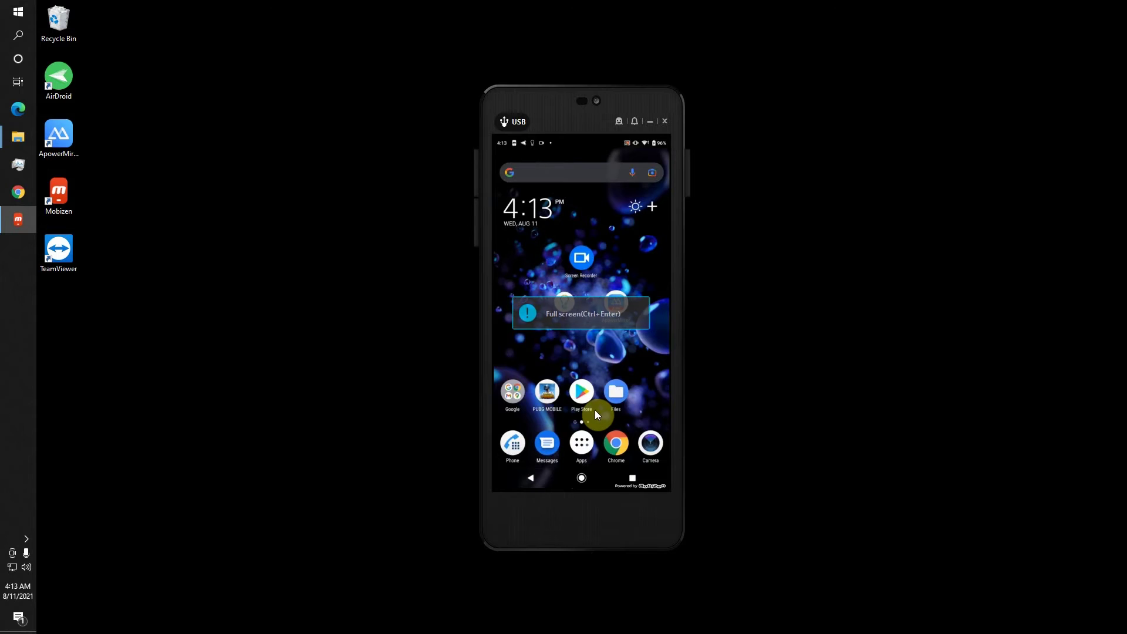
left_click(582, 443)
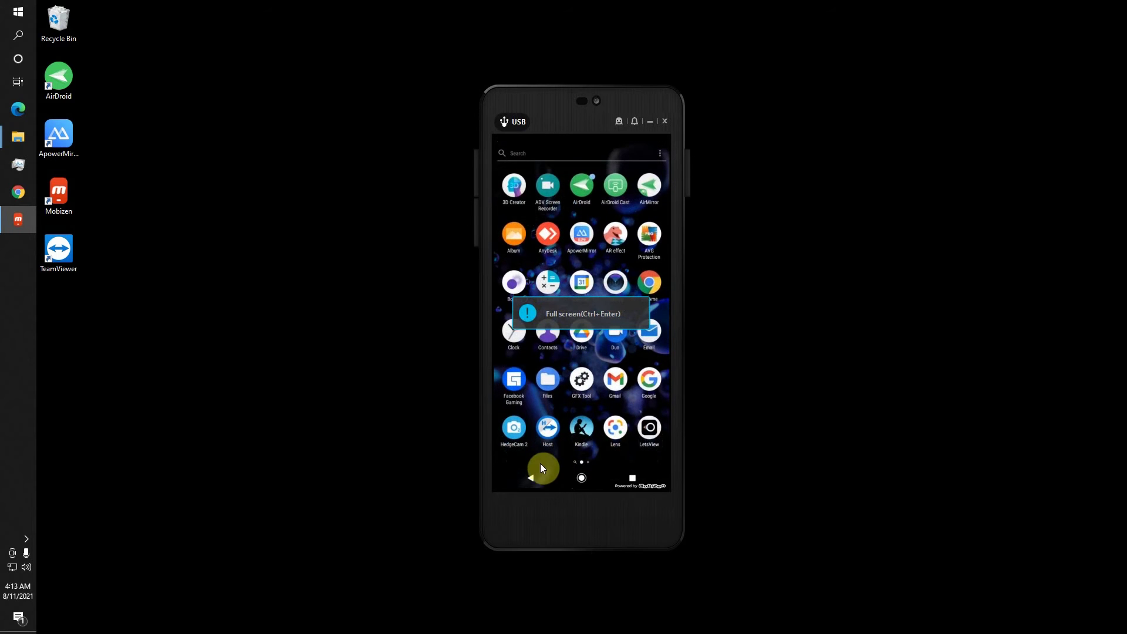
left_click(584, 476)
left_click(584, 448)
left_click(527, 480)
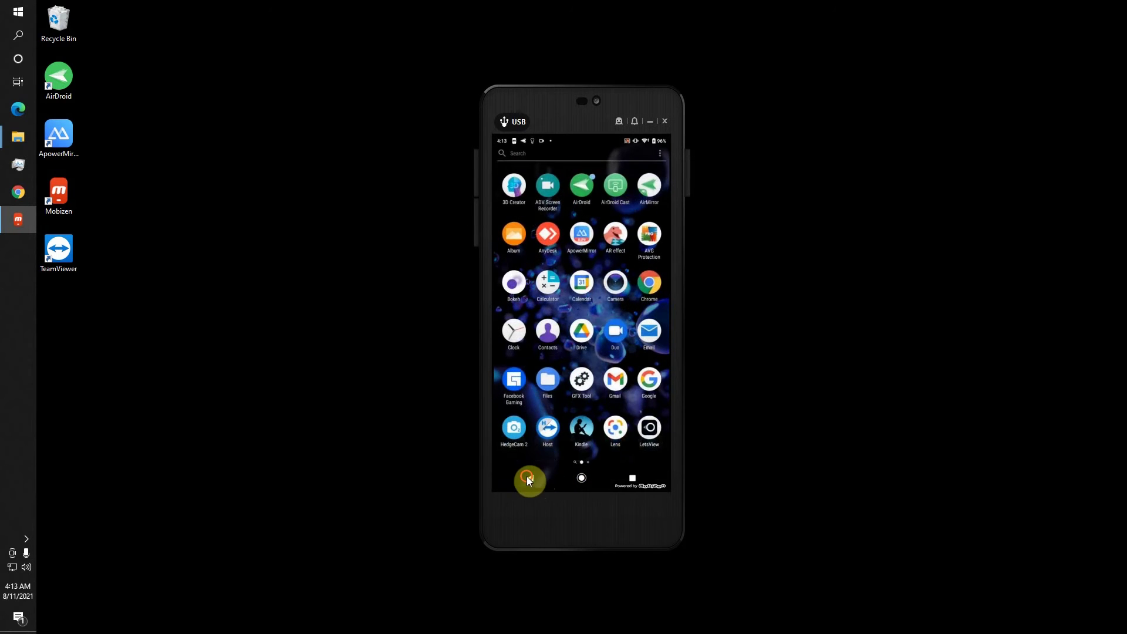
left_click(531, 483)
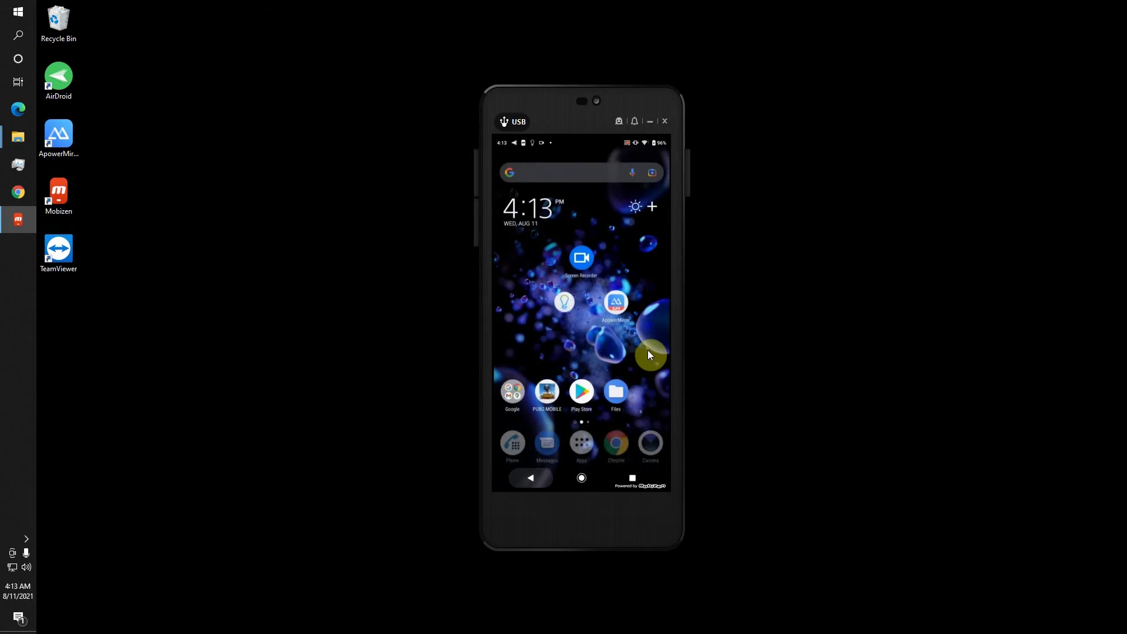
left_click_drag(650, 355, 680, 362)
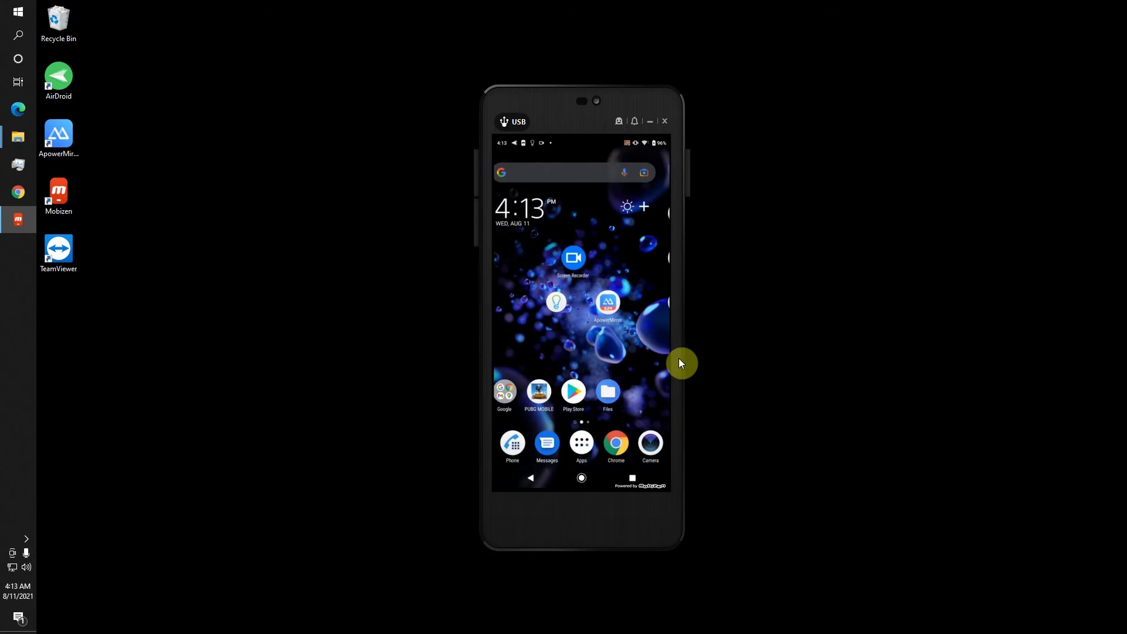
Move the mirror window, try the pen and file-transfer tools, and turn the phone's screen off and on.
left_click_drag(551, 87, 594, 67)
mouse_move(631, 107)
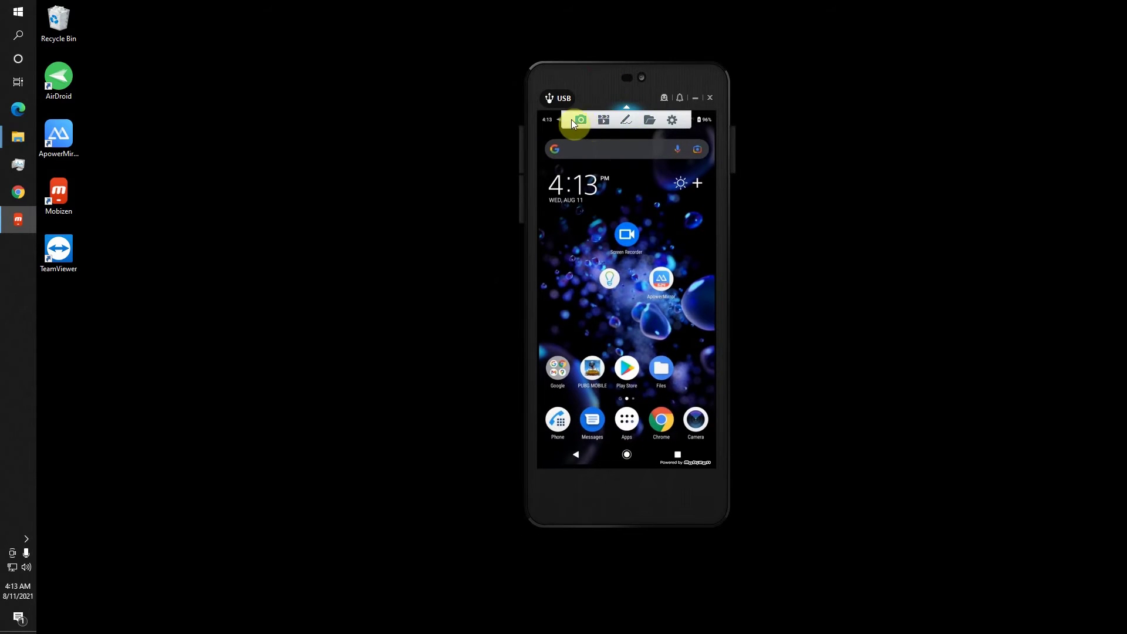
left_click(627, 121)
left_click(636, 446)
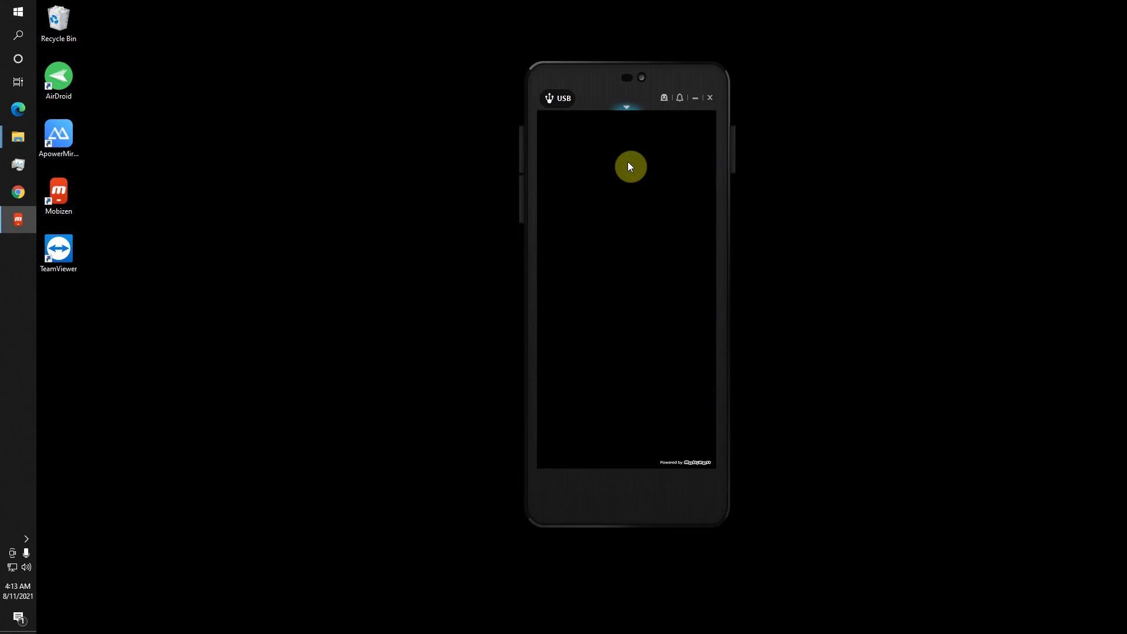
mouse_move(627, 108)
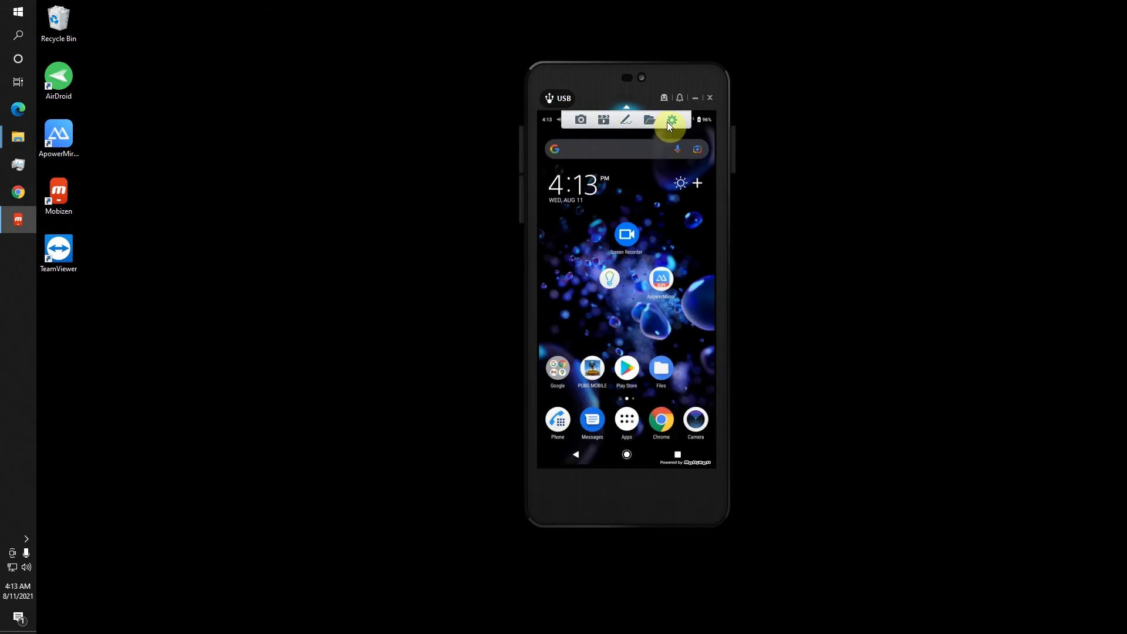
left_click(648, 121)
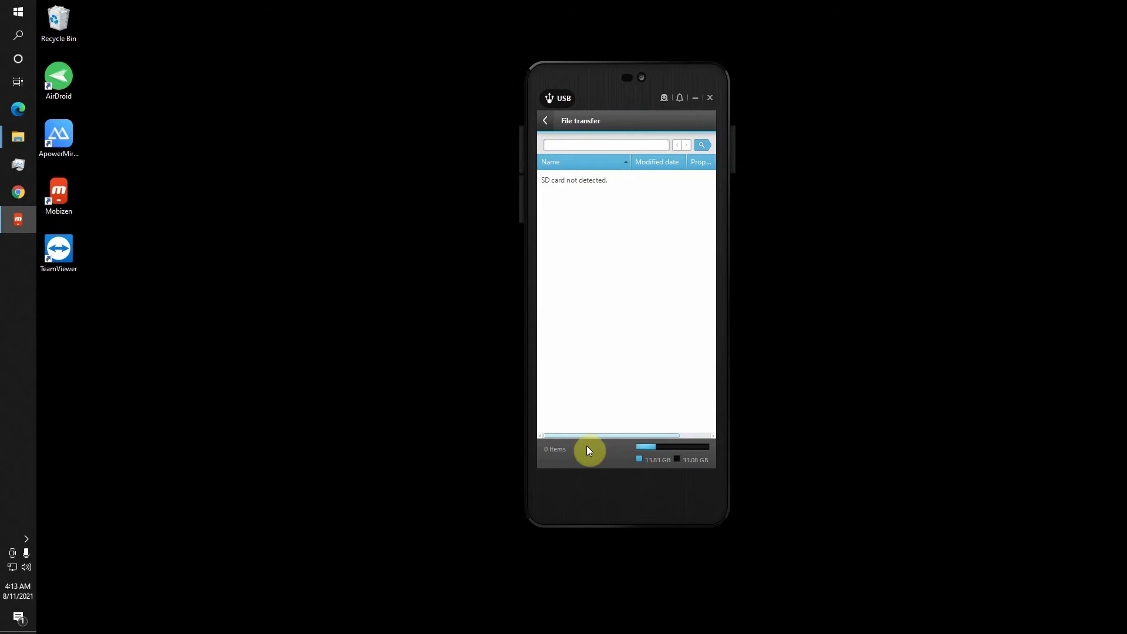
left_click(550, 122)
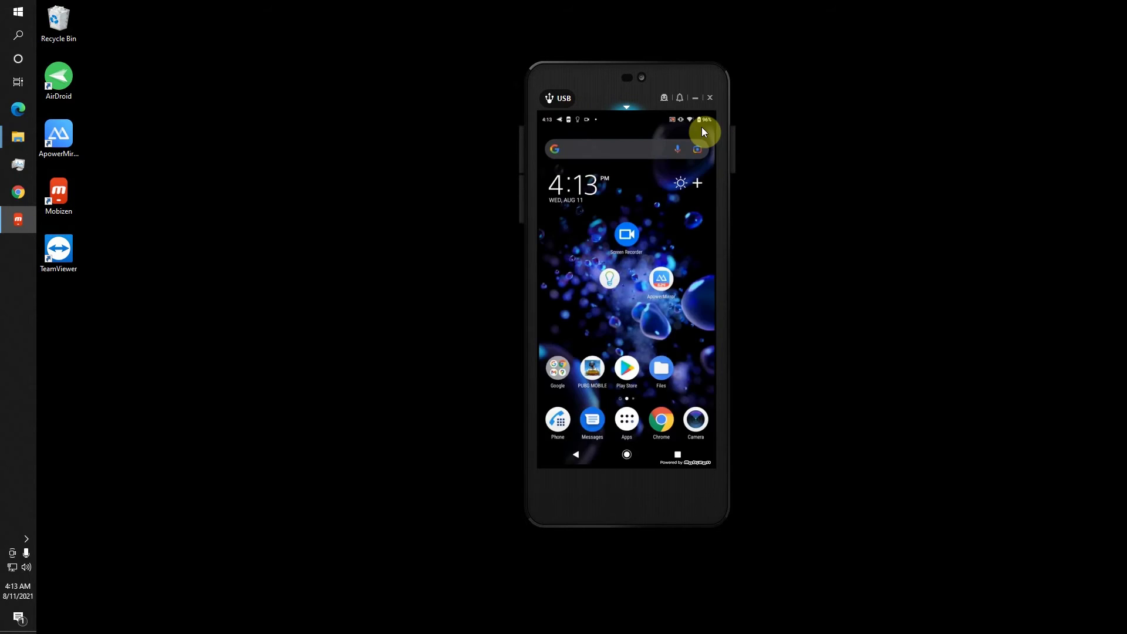
left_click(734, 147)
left_click(733, 147)
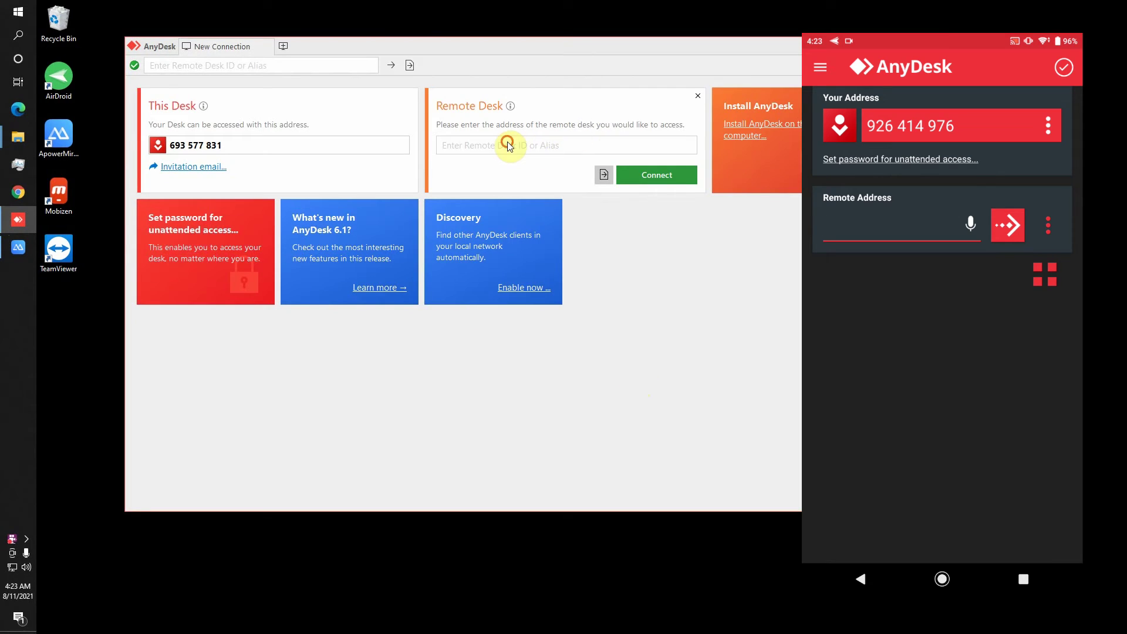
Enter the phone's AnyDesk address in the Remote Desk field and connect to it.
left_click(509, 143)
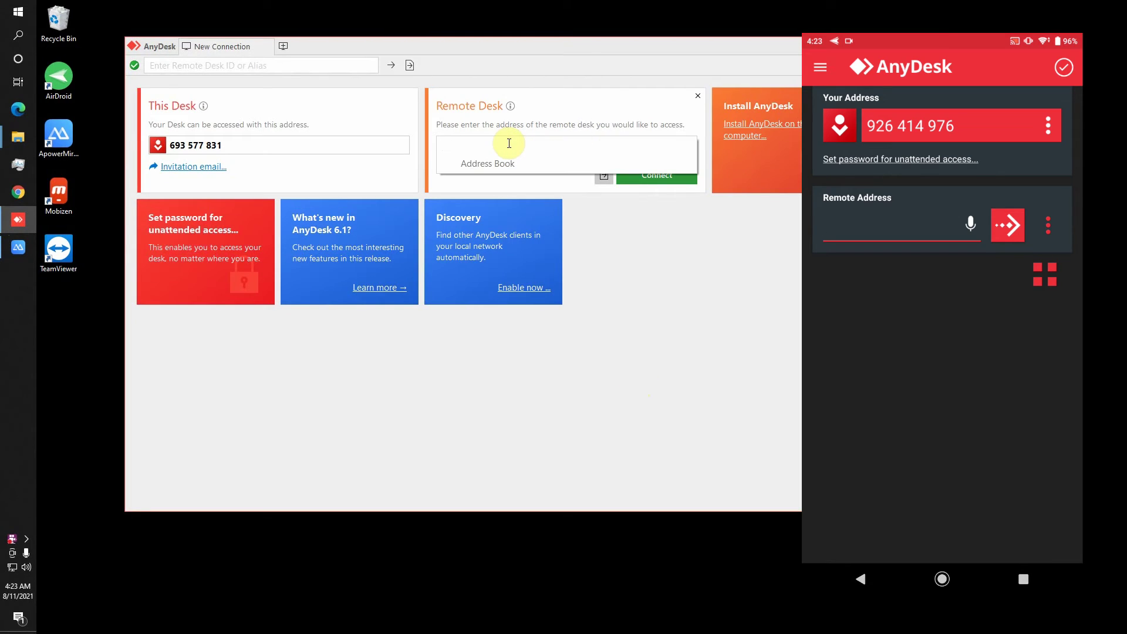
type("926414976")
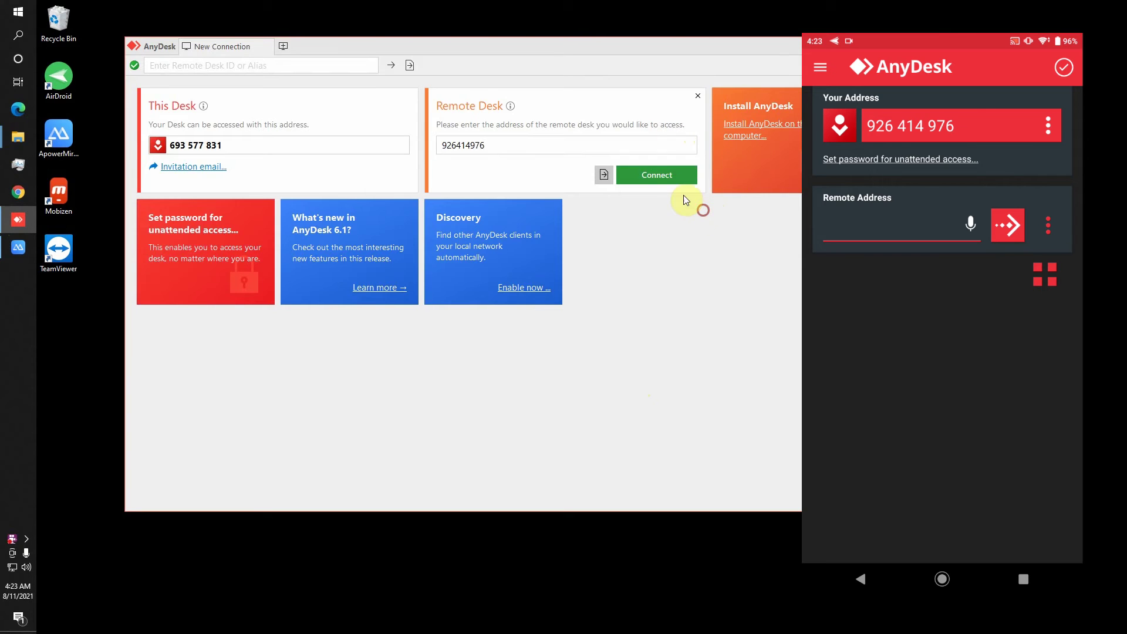
left_click(656, 177)
Allow AnyDesk through the firewall on private networks and bring the session window forward.
left_click(540, 341)
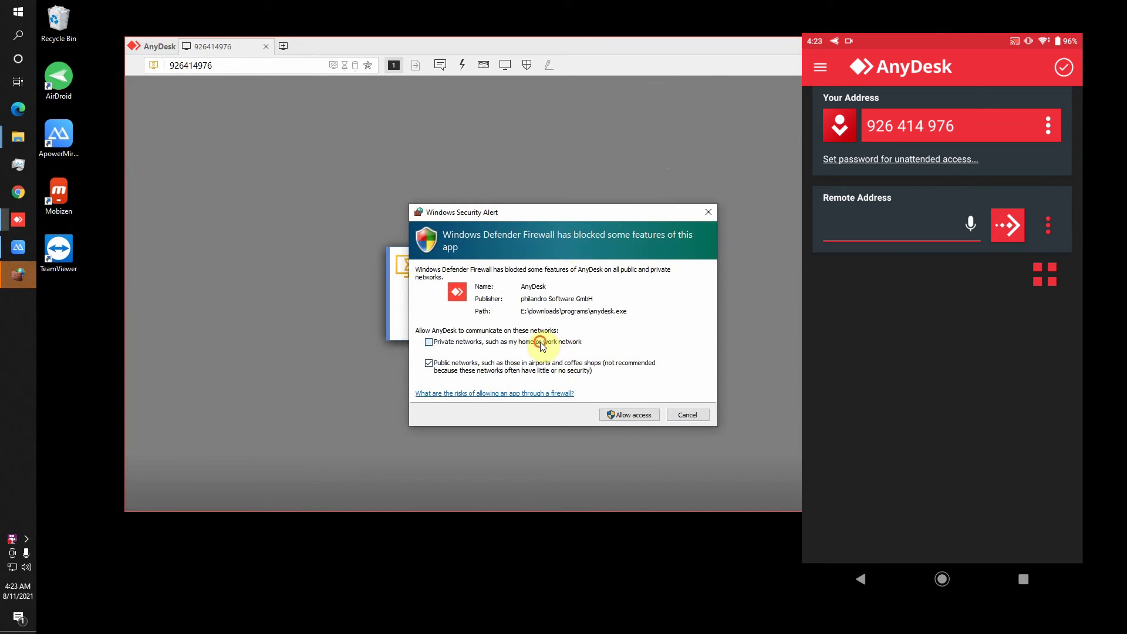
left_click(629, 415)
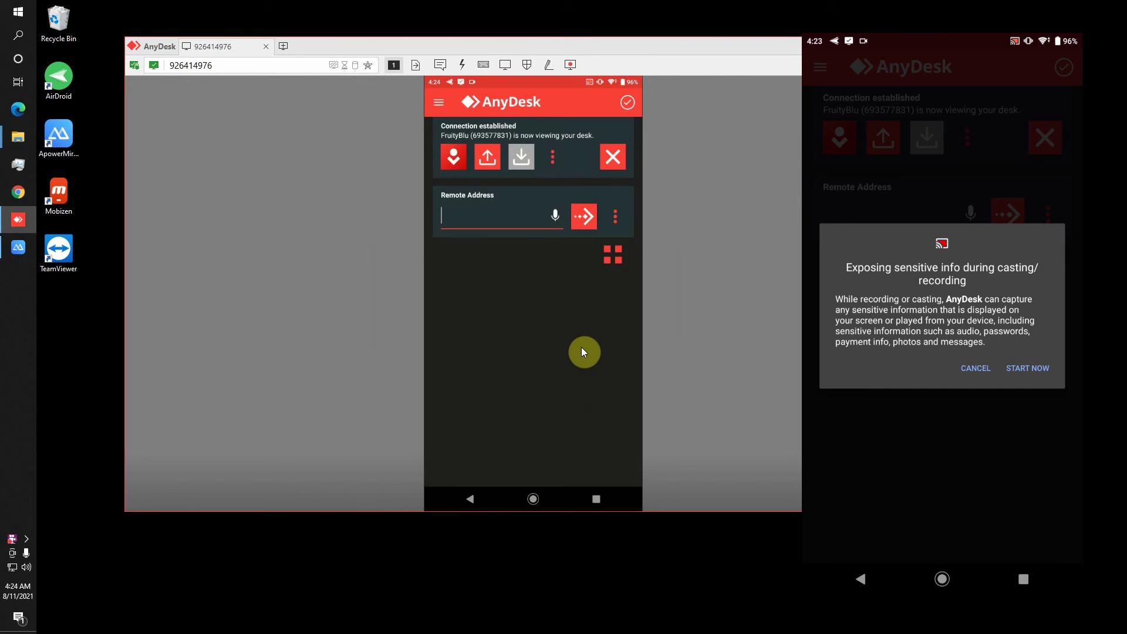
left_click(652, 111)
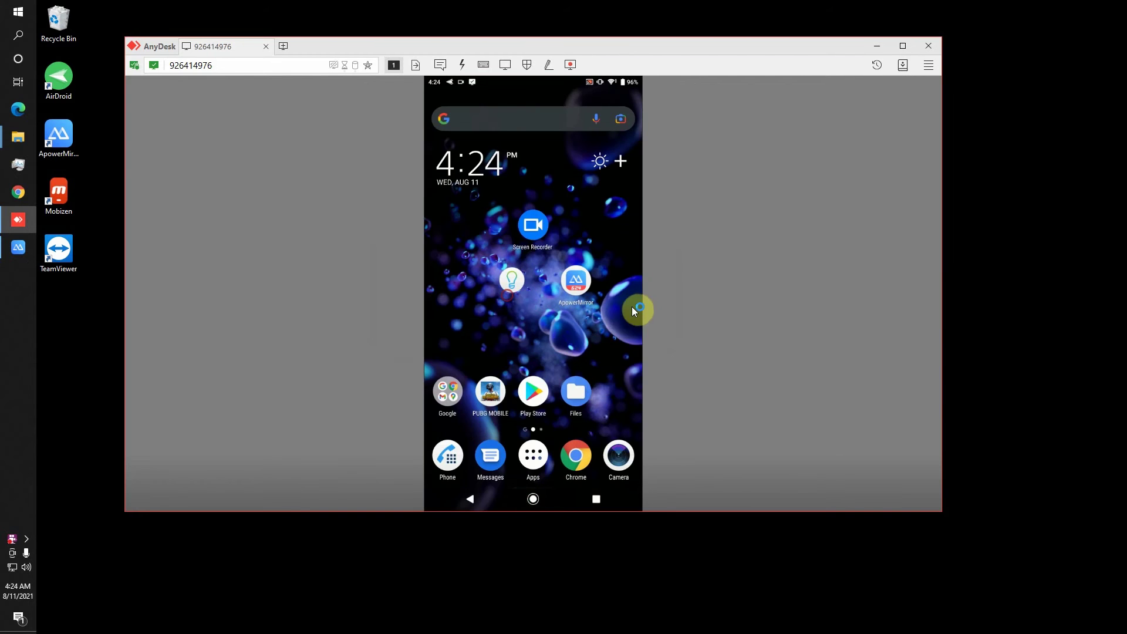
Swipe to the phone's right-hand app page and back to its home page.
left_click_drag(593, 315, 411, 337)
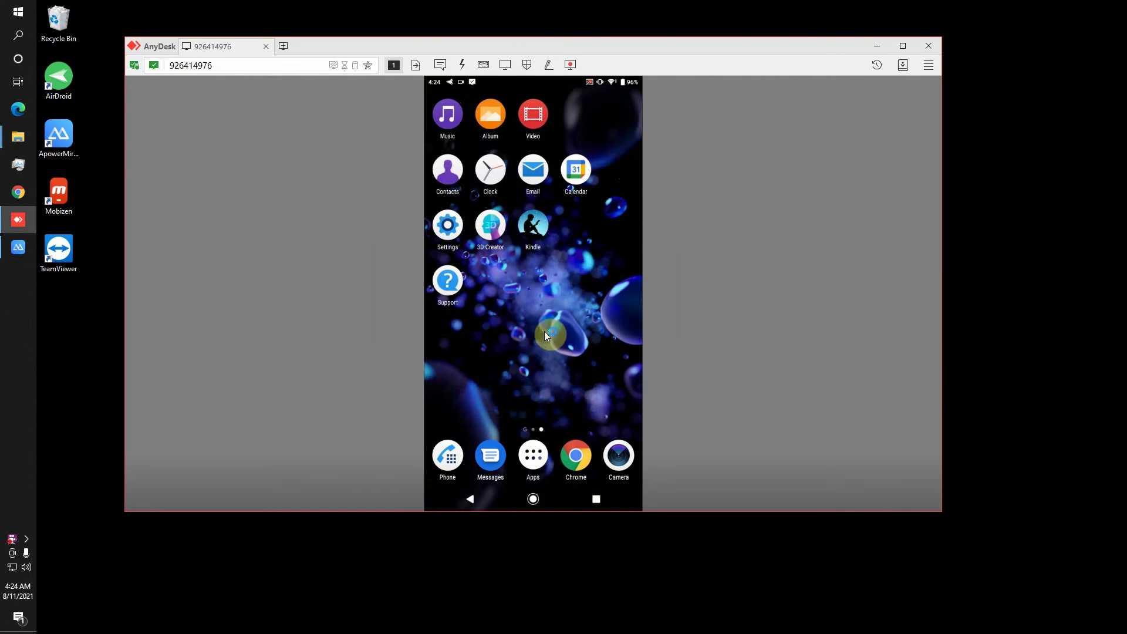
left_click_drag(544, 332, 488, 340)
left_click_drag(491, 342, 502, 425)
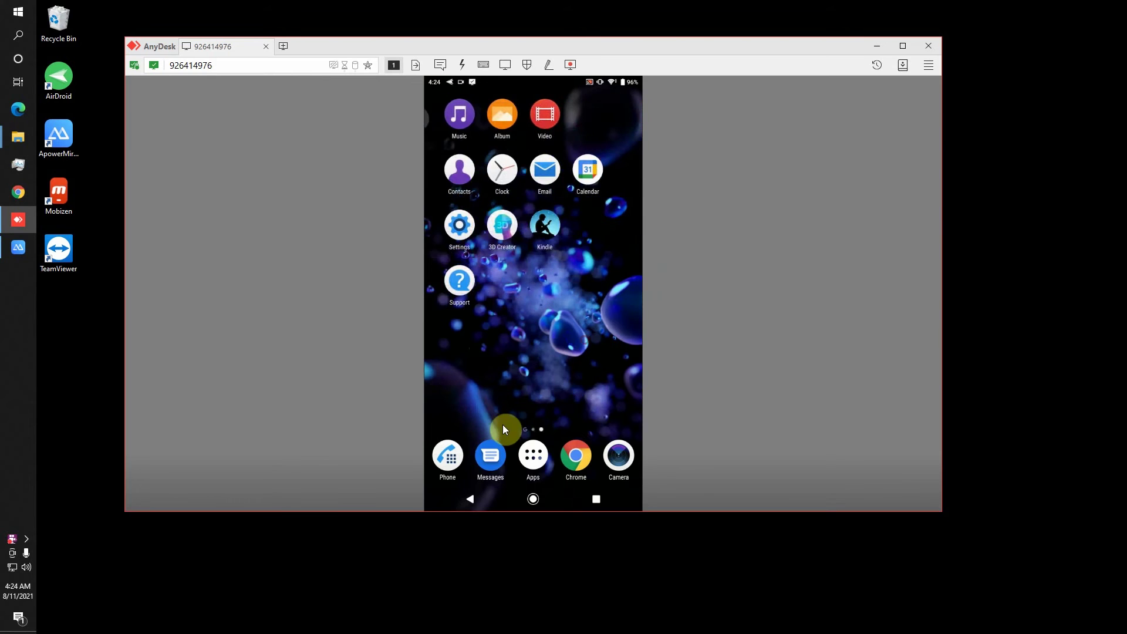
Open and close the phone's app drawer several times, ending on the home screen.
left_click(531, 459)
left_click(488, 498)
left_click(495, 496)
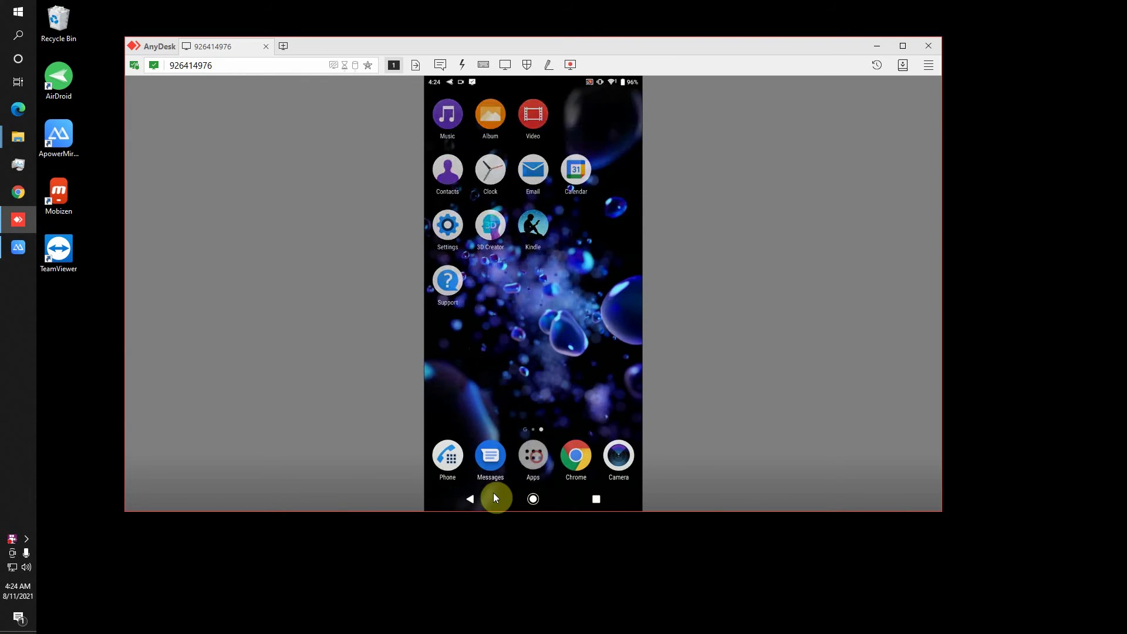
left_click(534, 488)
left_click(463, 500)
left_click(531, 466)
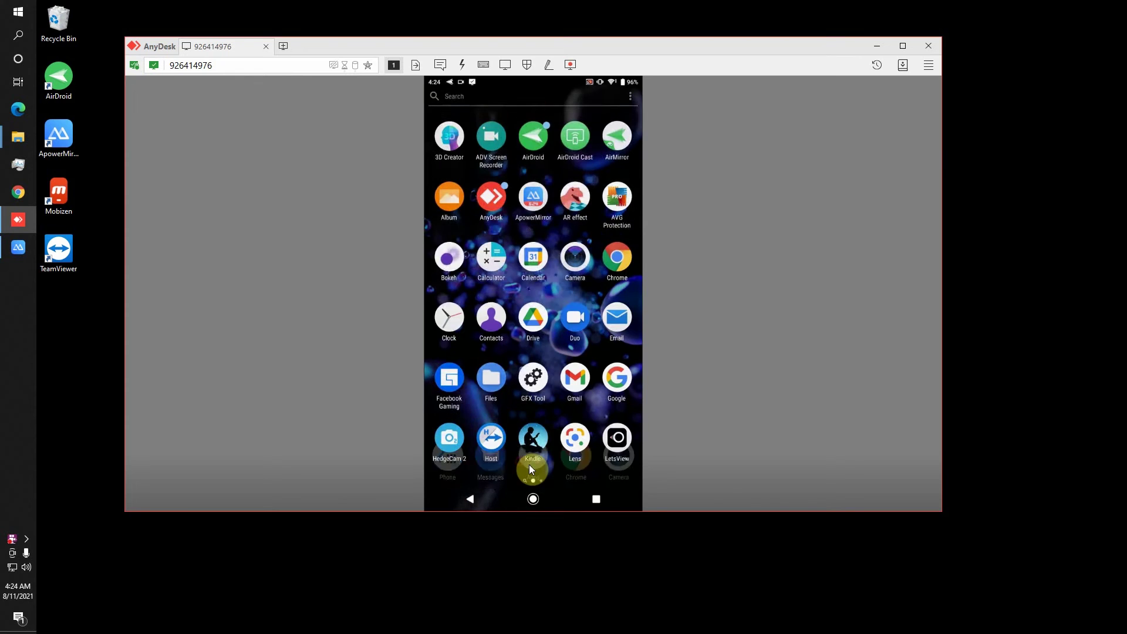
left_click(474, 504)
left_click(544, 463)
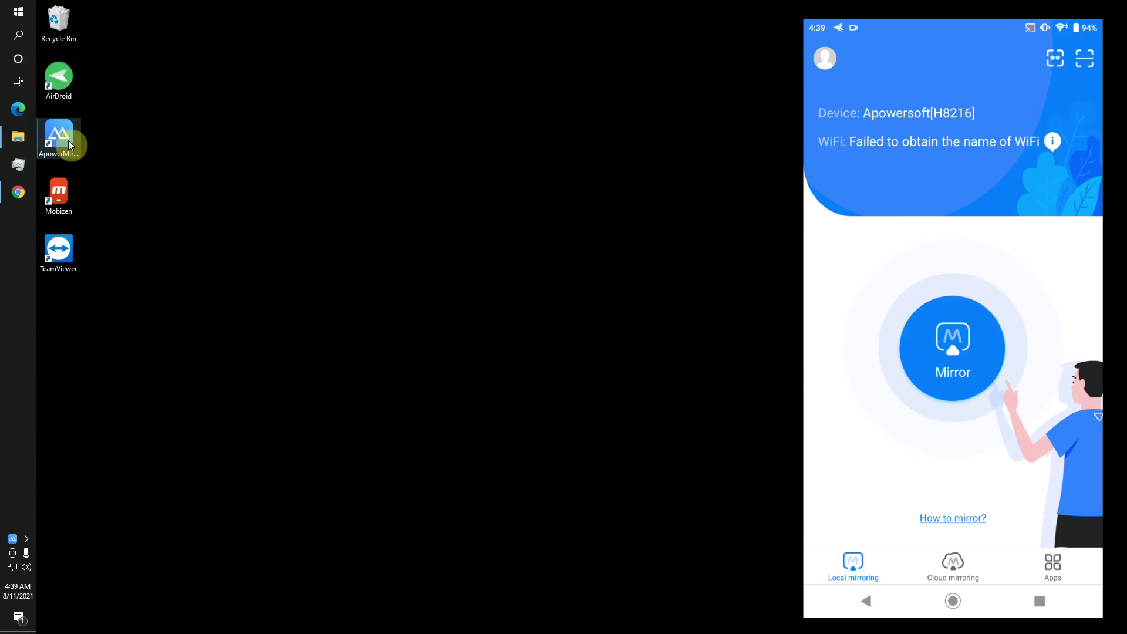
Launch ApowerMirror from its desktop shortcut.
double_click(68, 145)
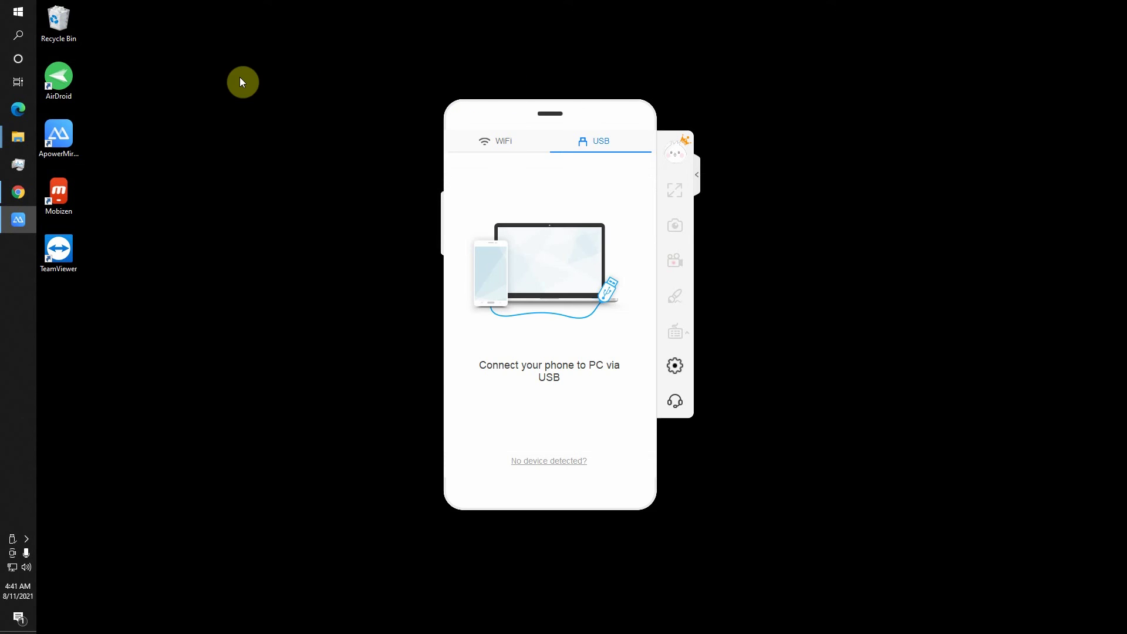
Refresh the Windows desktop from its right-click menu so the phone mirror appears.
right_click(238, 93)
left_click(257, 127)
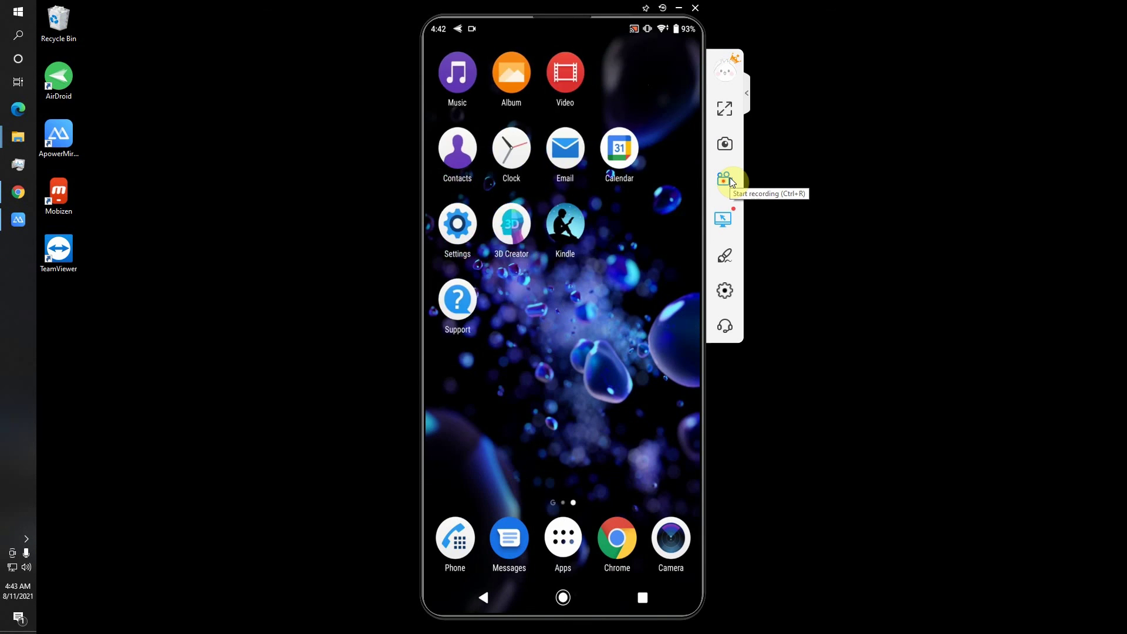
Turn on the pen tool over the mirrored screen with white as the colour.
left_click(722, 252)
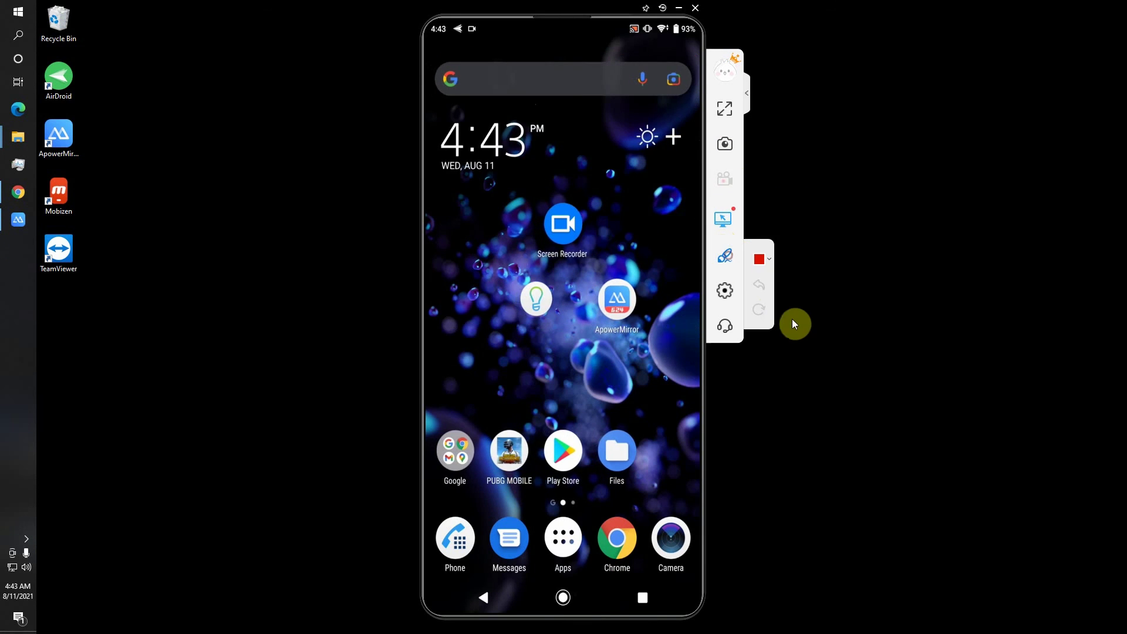
left_click(769, 262)
left_click(759, 320)
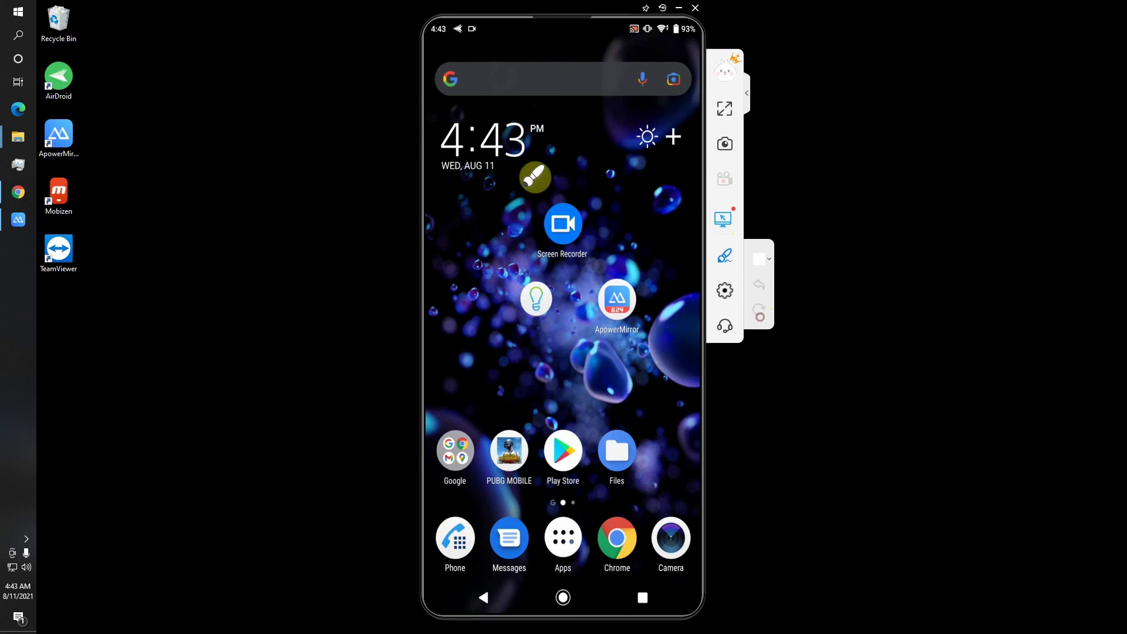
Doodle white strokes around the clock, lightbulb icon and dock, then clear them all.
mouse_move(520, 120)
left_mouse_down()
mouse_move(499, 147)
mouse_move(532, 120)
left_mouse_up()
left_click_drag(627, 198, 697, 175)
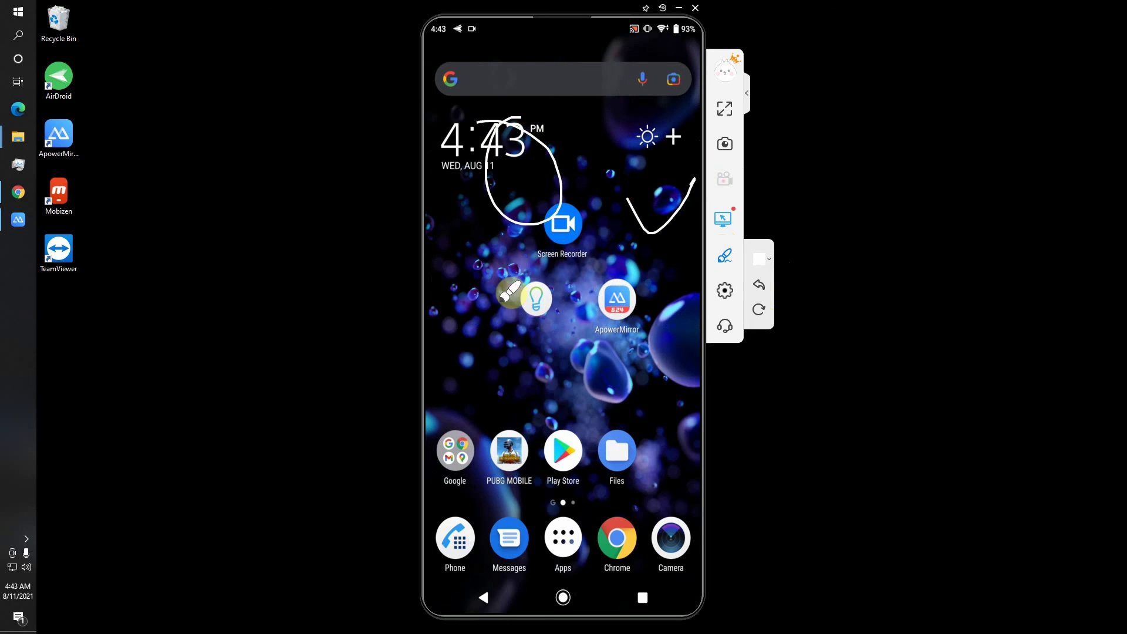
left_click_drag(530, 312, 506, 355)
mouse_move(536, 399)
left_mouse_down()
mouse_move(657, 373)
mouse_move(696, 340)
left_mouse_up()
mouse_move(603, 423)
left_mouse_down()
mouse_move(660, 476)
mouse_move(662, 462)
left_mouse_up()
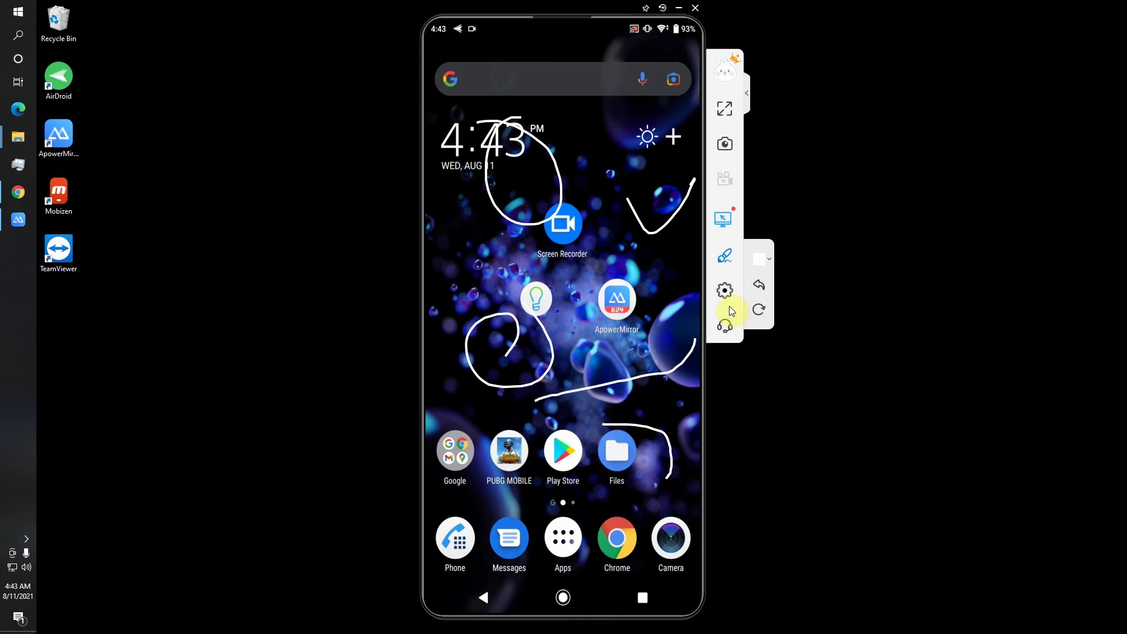
left_click(757, 312)
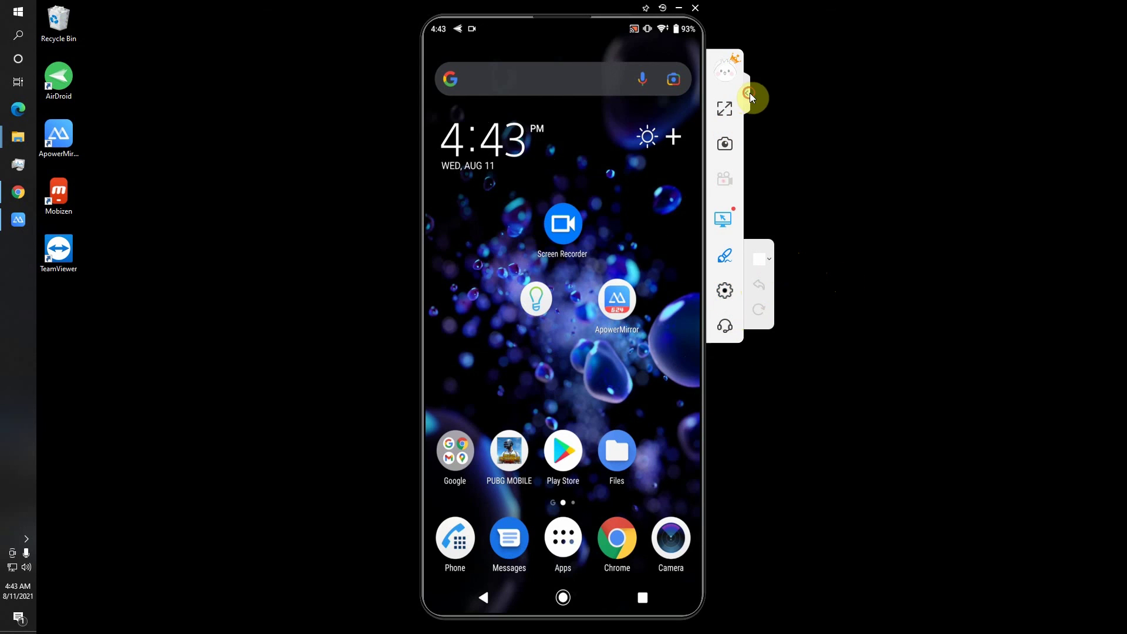
Close the ApowerMirror phone mirror window, leaving the bare Windows desktop.
left_click(694, 7)
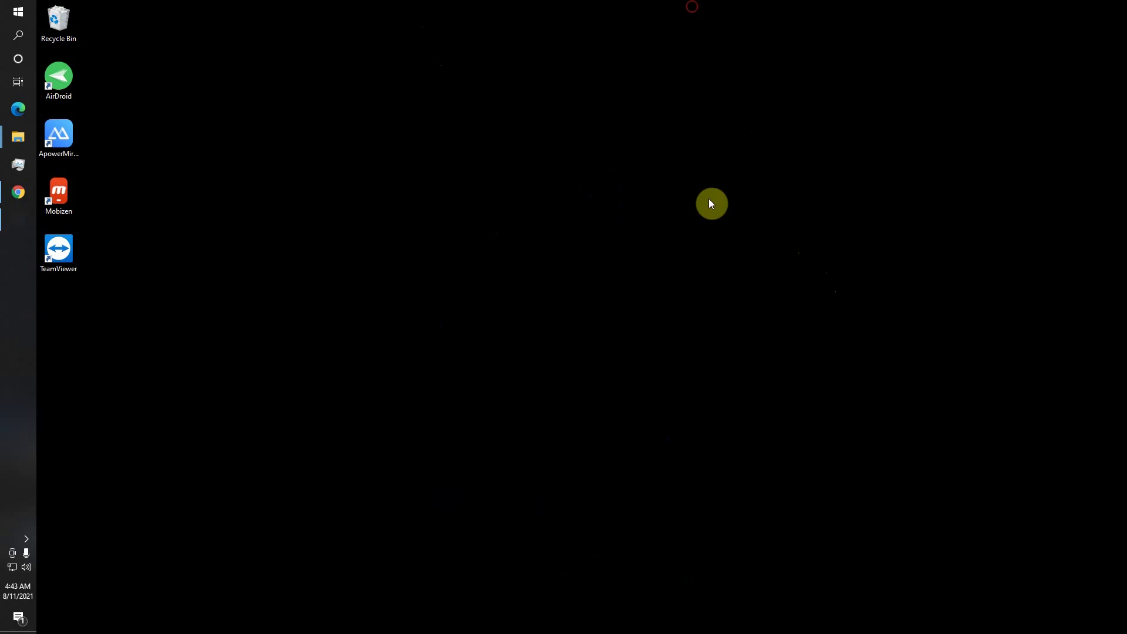